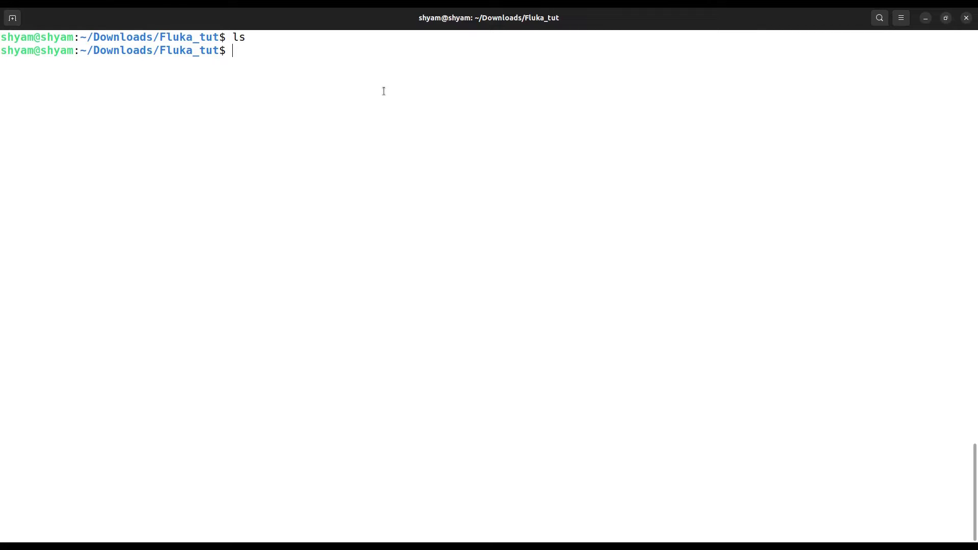
Launch flair from the terminal, dismiss its About window, and create a new project from the basic template
{"action": "type", "text": "flair &"}
{"action": "key", "text": "Return"}
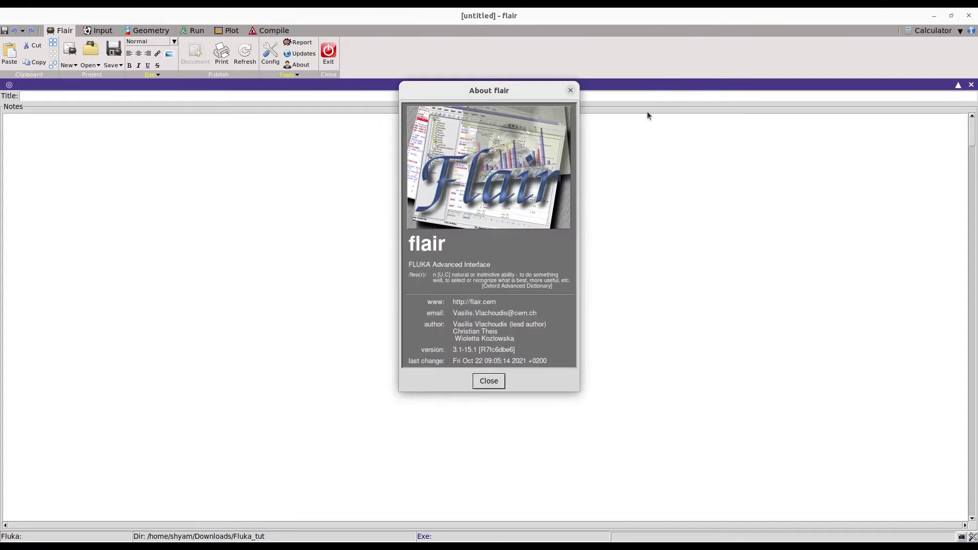
{"action": "left_click", "coordinate": [493, 384]}
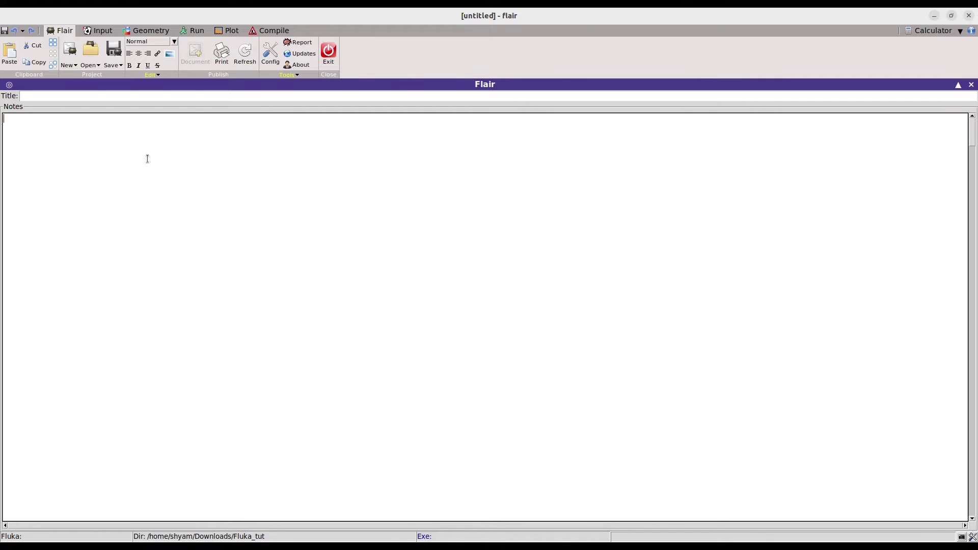
{"action": "left_click", "coordinate": [75, 66]}
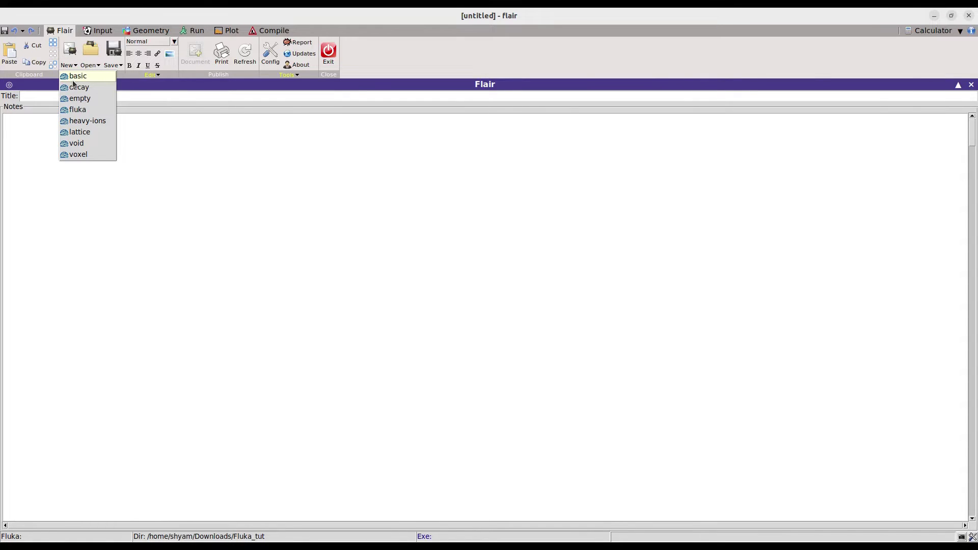
{"action": "left_click", "coordinate": [73, 80]}
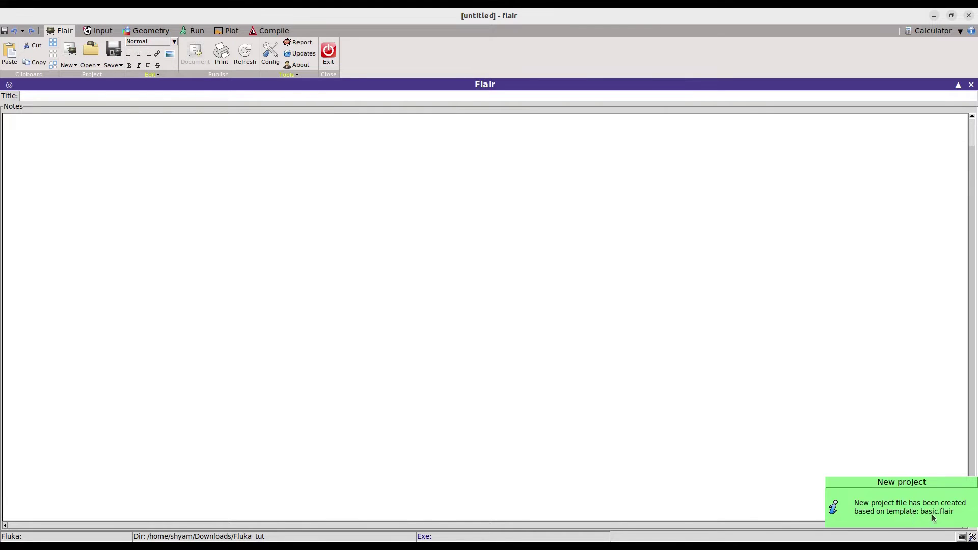
Review the template's input cards and examine the cylindrical target in the geometry view
{"action": "left_click", "coordinate": [101, 32]}
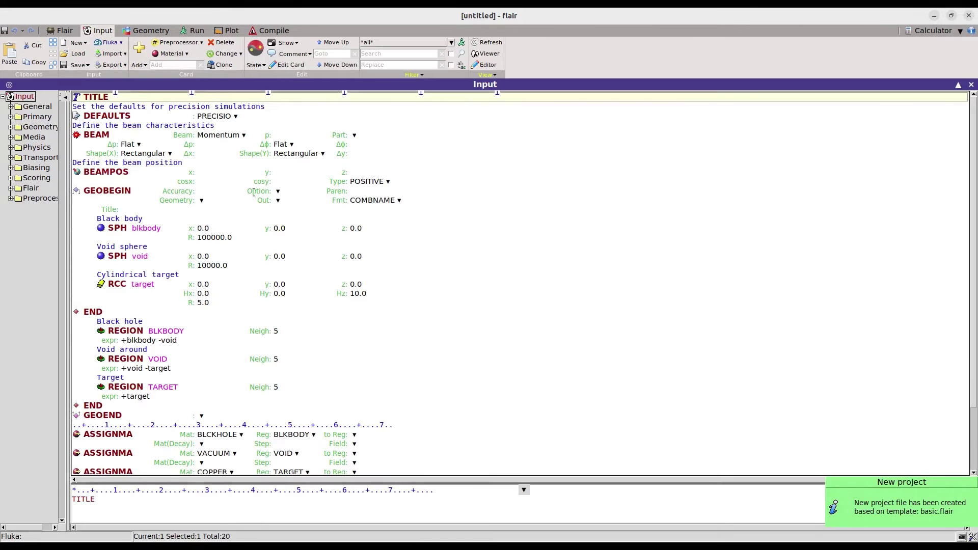
{"action": "scroll", "coordinate": [264, 228], "scroll_direction": "down", "scroll_amount": 3}
{"action": "scroll", "coordinate": [245, 254], "scroll_direction": "up", "scroll_amount": 1}
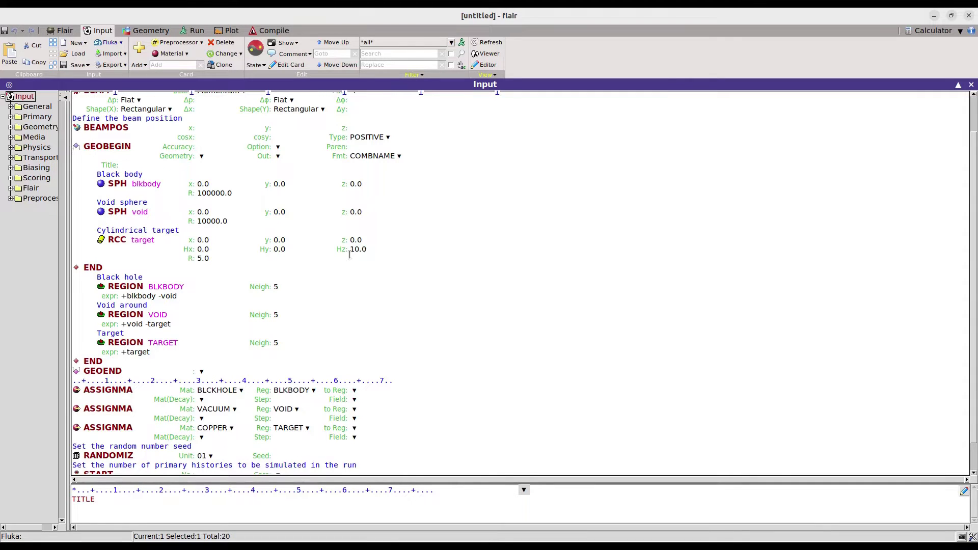
{"action": "left_click", "coordinate": [151, 31]}
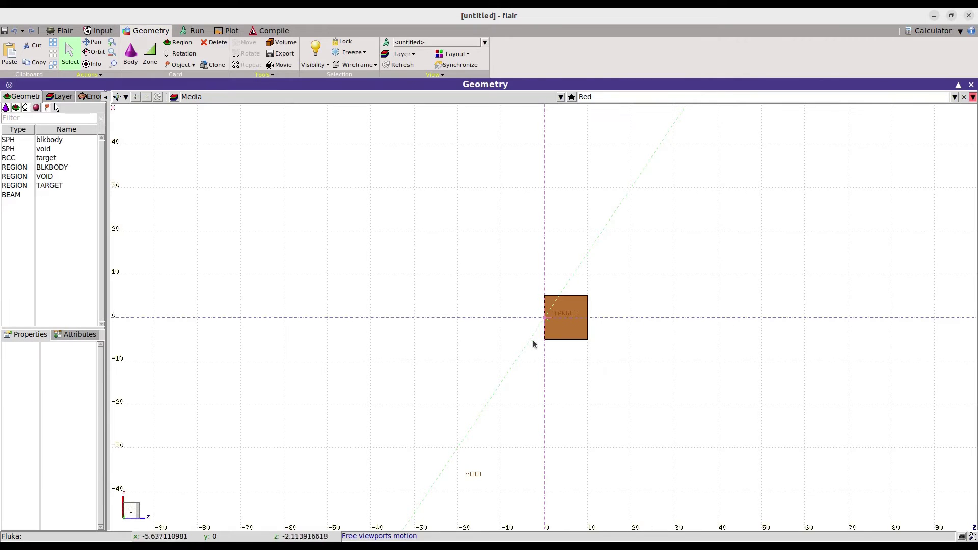
{"action": "scroll", "coordinate": [531, 338], "scroll_direction": "up", "scroll_amount": 6}
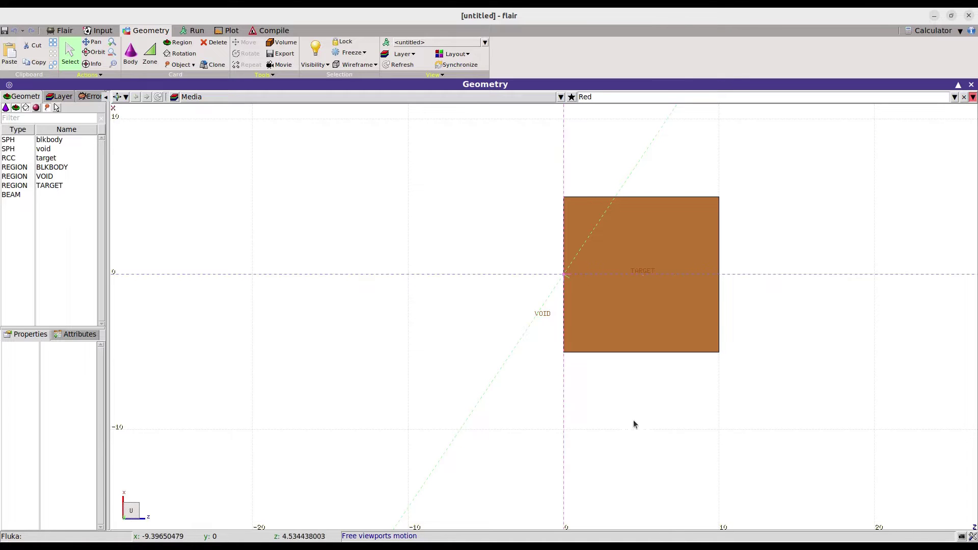
Save the input and project under the file name tut1 in the Fluka_tut folder
{"action": "left_click", "coordinate": [100, 30]}
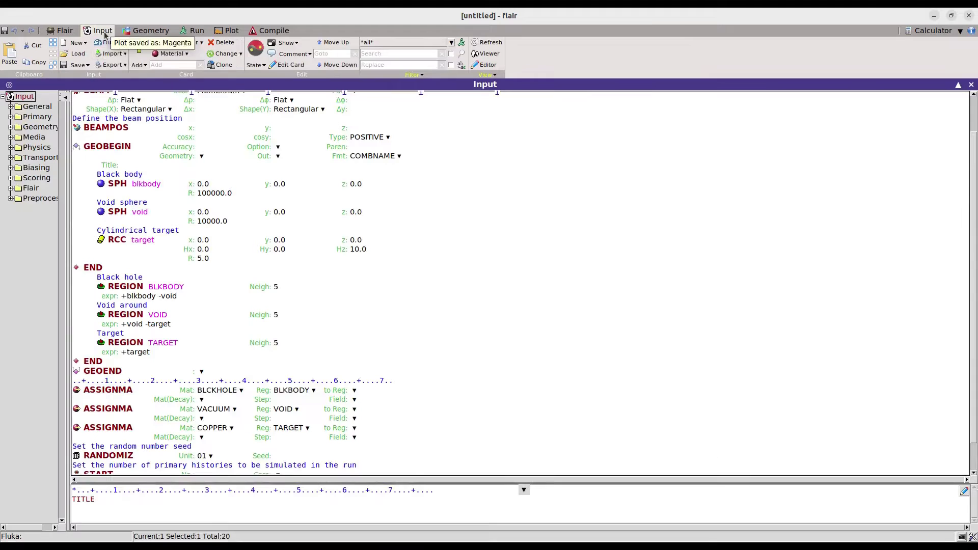
{"action": "left_click", "coordinate": [71, 65]}
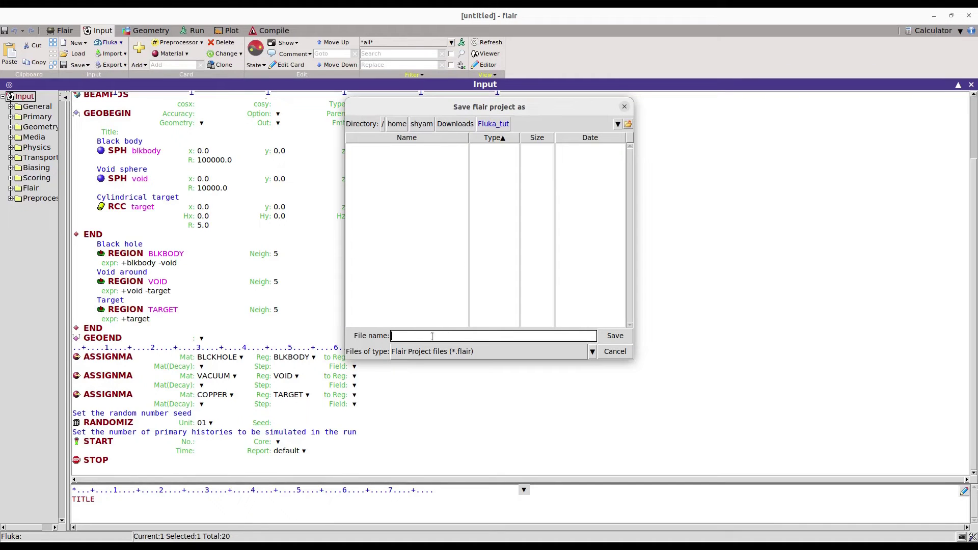
{"action": "type", "text": "tut1"}
{"action": "left_click", "coordinate": [614, 337]}
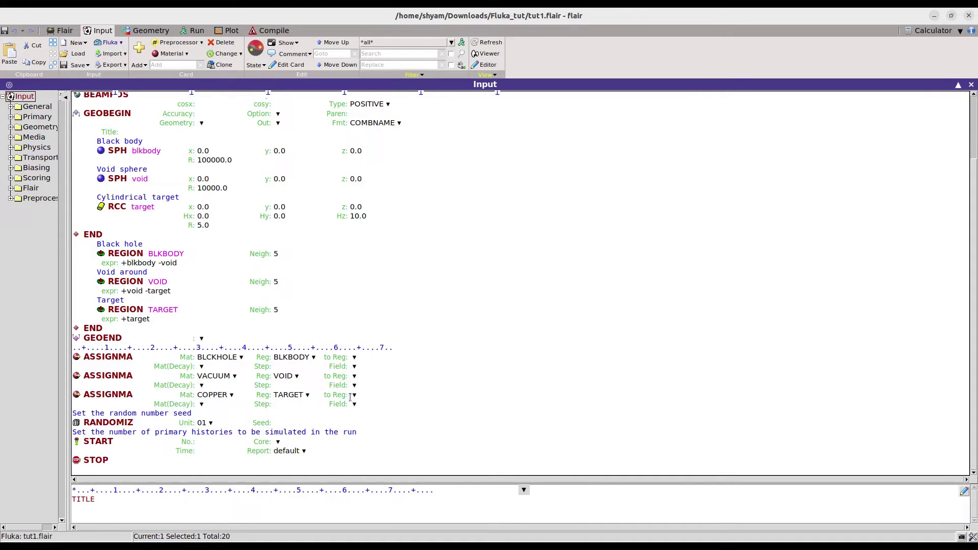
Add a USRBIN scoring card after the copper ASSIGNMA card and set its binning type to R-Φ-|Z|
{"action": "left_click", "coordinate": [91, 398]}
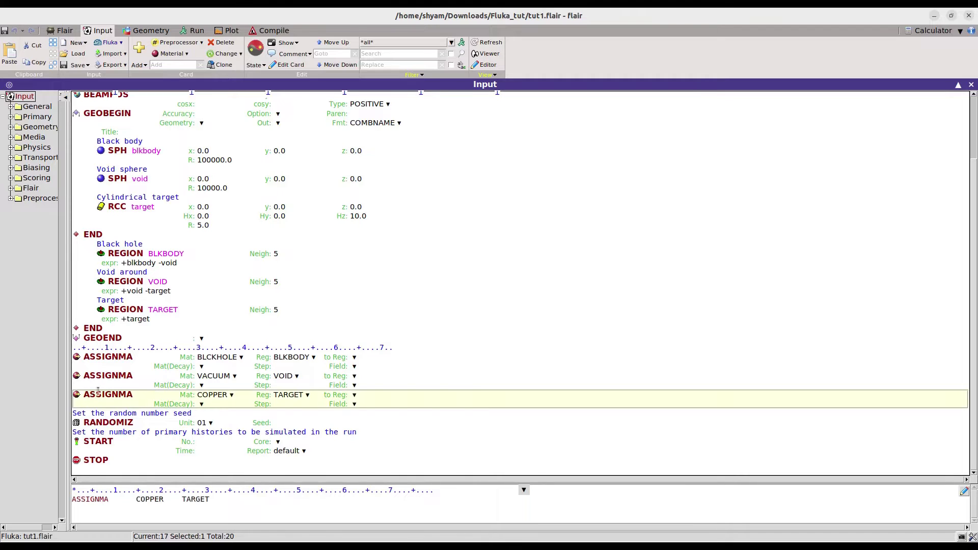
{"action": "left_click", "coordinate": [145, 67]}
{"action": "mouse_move", "coordinate": [151, 156]}
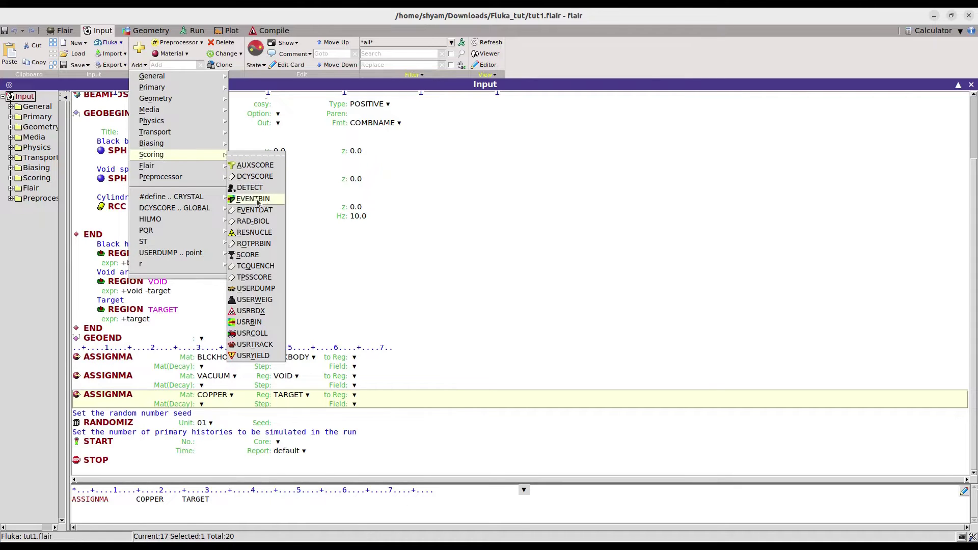
{"action": "left_click", "coordinate": [256, 323]}
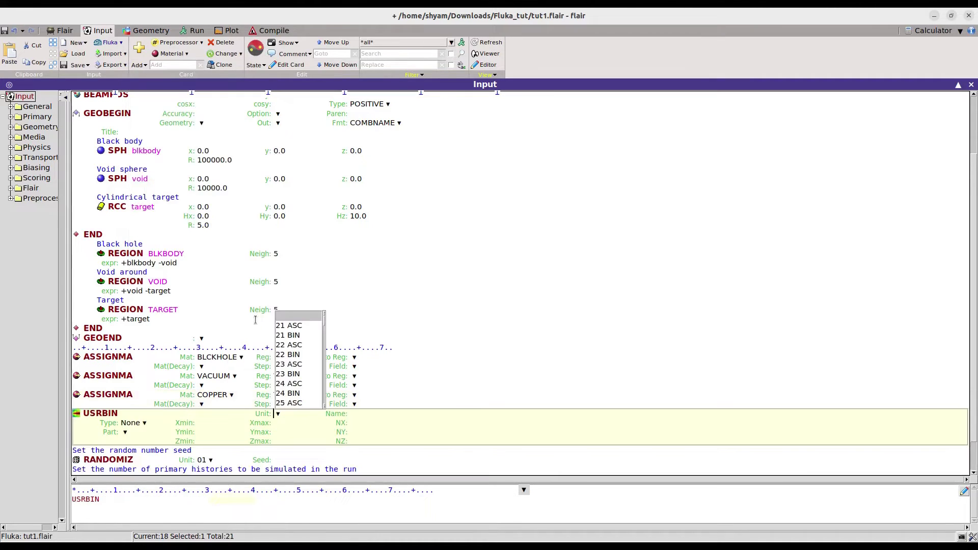
{"action": "left_click", "coordinate": [152, 426]}
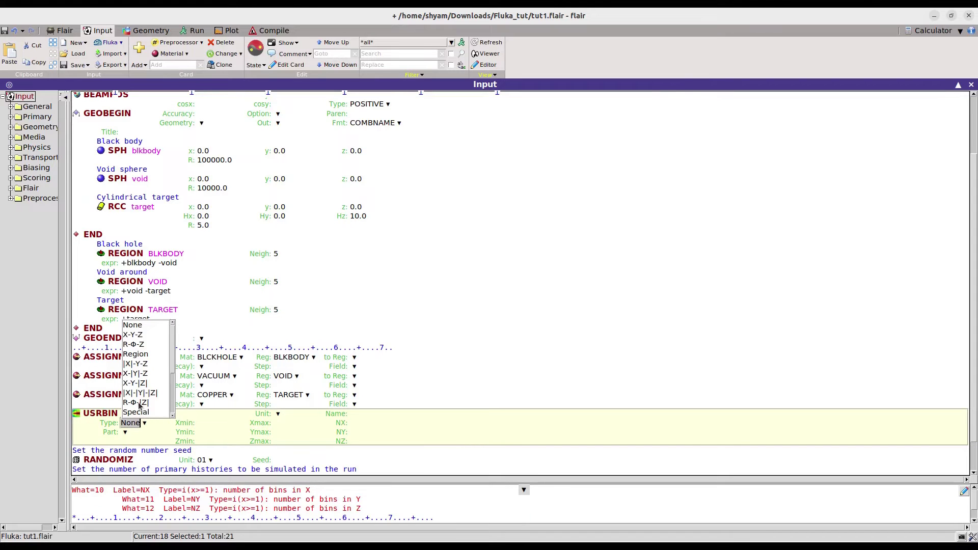
{"action": "left_click", "coordinate": [139, 403]}
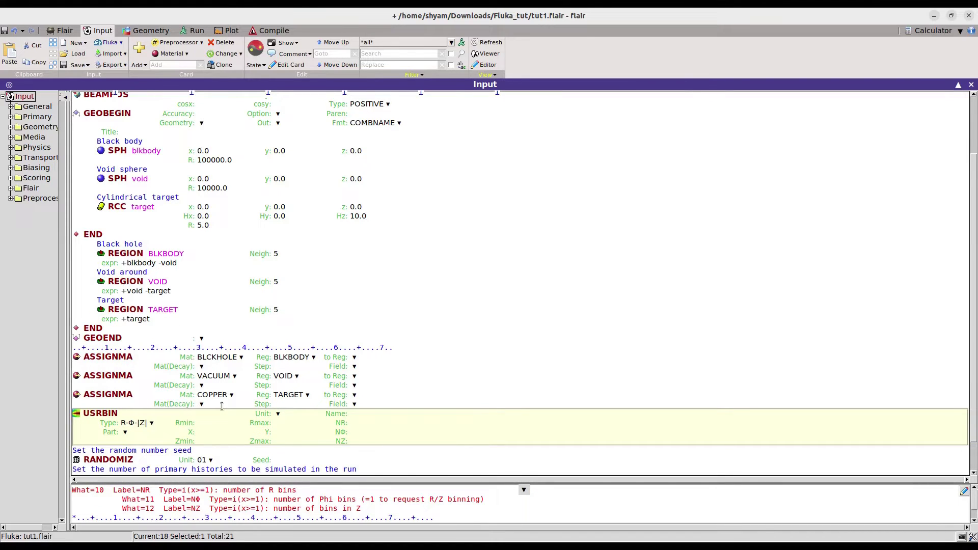
Set the USRBIN card's output unit to 21 BIN and name the detector Energyloss
{"action": "left_click", "coordinate": [274, 414]}
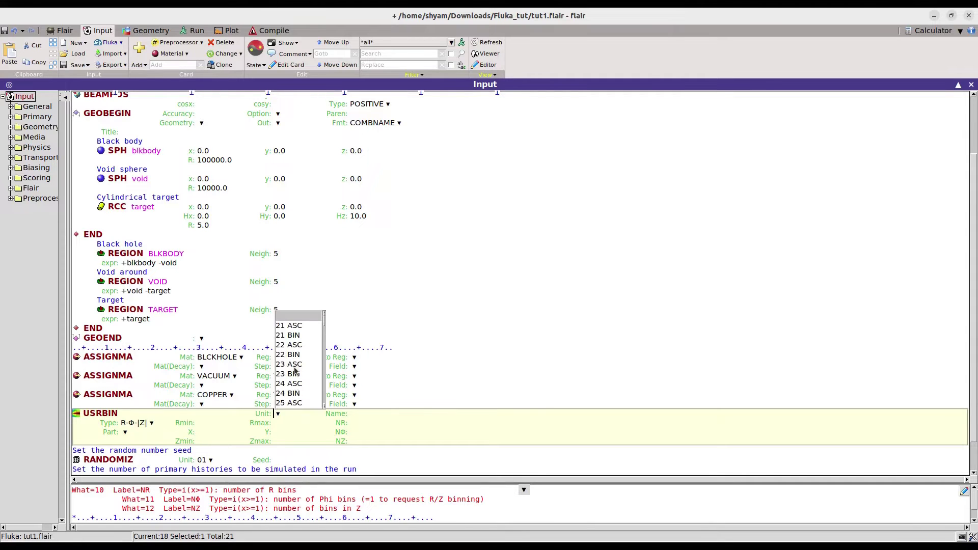
{"action": "left_click", "coordinate": [289, 335]}
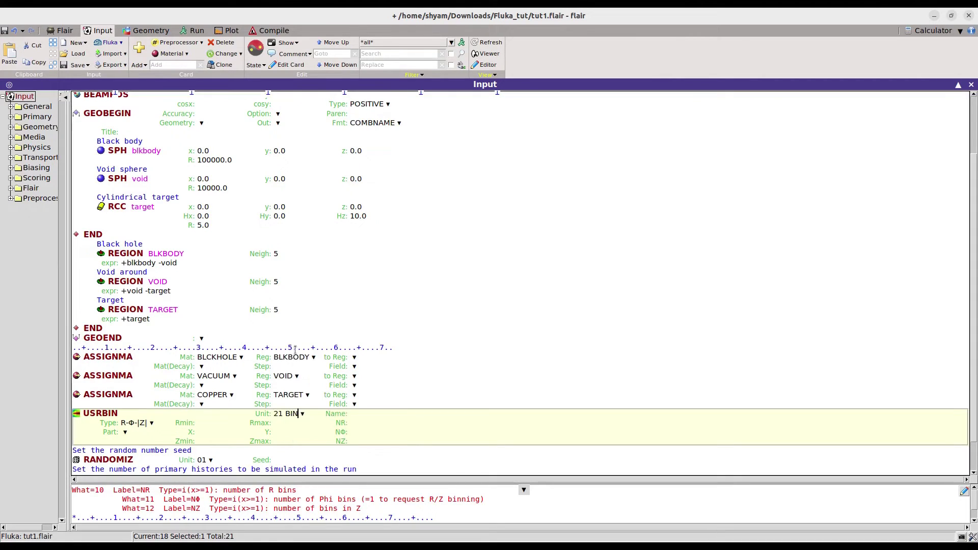
{"action": "left_click", "coordinate": [352, 417]}
{"action": "type", "text": "Energyloss"}
Set the USRBIN scoring range to 0–10 in R and 0–15 in Z
{"action": "left_click", "coordinate": [195, 422]}
{"action": "type", "text": "0."}
{"action": "left_click", "coordinate": [278, 423]}
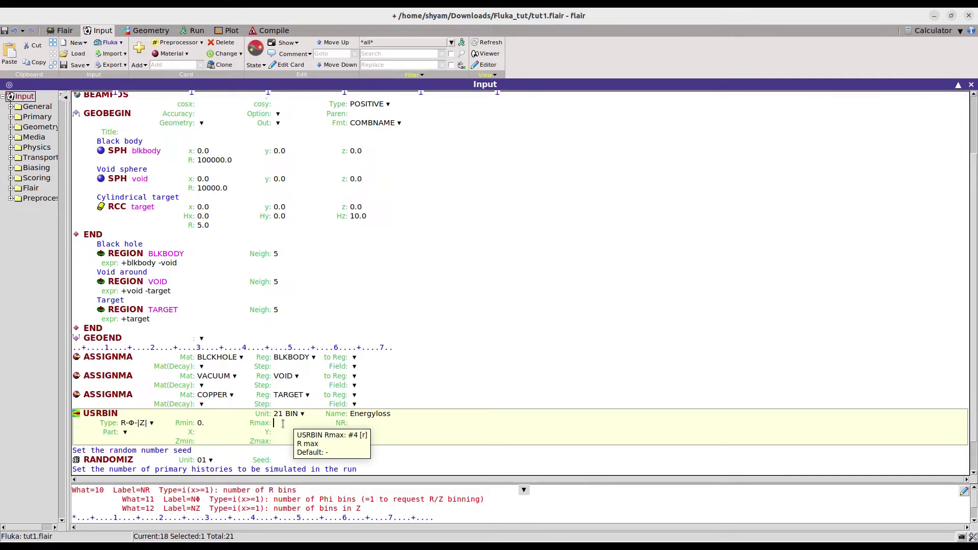
{"action": "type", "text": "10"}
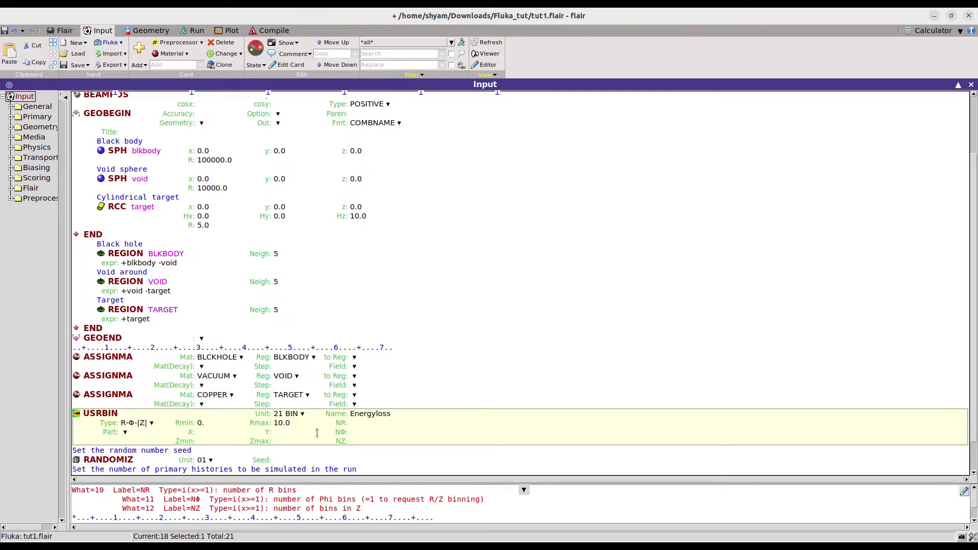
{"action": "left_click", "coordinate": [204, 440]}
{"action": "type", "text": "0"}
{"action": "left_click", "coordinate": [282, 440]}
{"action": "type", "text": "15"}
{"action": "left_click", "coordinate": [286, 442]}
Set the USRBIN card's R, Φ and Z bin counts to 100 each
{"action": "left_click", "coordinate": [354, 424]}
{"action": "type", "text": "100"}
{"action": "left_click", "coordinate": [354, 431]}
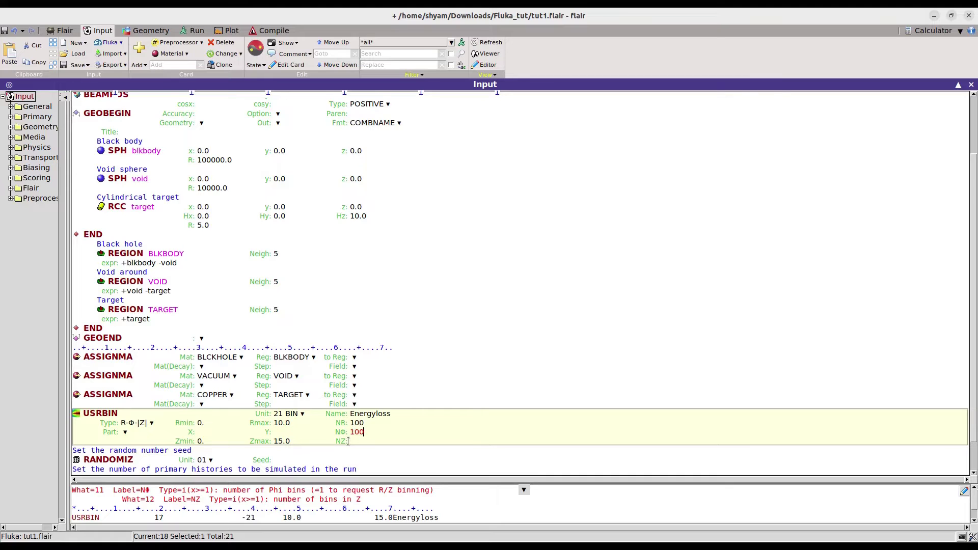
{"action": "left_click", "coordinate": [350, 441]}
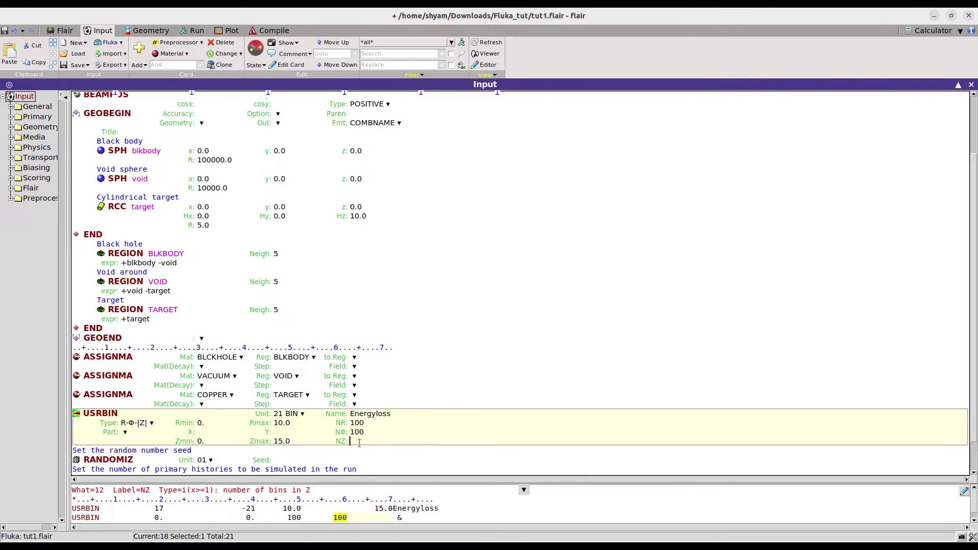
{"action": "type", "text": "00"}
Change the USRBIN card's NZ, NΦ and NR bin counts to 200 each
{"action": "left_click", "coordinate": [351, 442]}
{"action": "key", "text": "Delete"}
{"action": "type", "text": "2"}
{"action": "key", "text": "Return"}
{"action": "left_click", "coordinate": [352, 432]}
{"action": "key", "text": "Delete"}
{"action": "type", "text": "2"}
{"action": "key", "text": "Return"}
{"action": "left_click", "coordinate": [351, 423]}
{"action": "key", "text": "Delete"}
{"action": "type", "text": "2"}
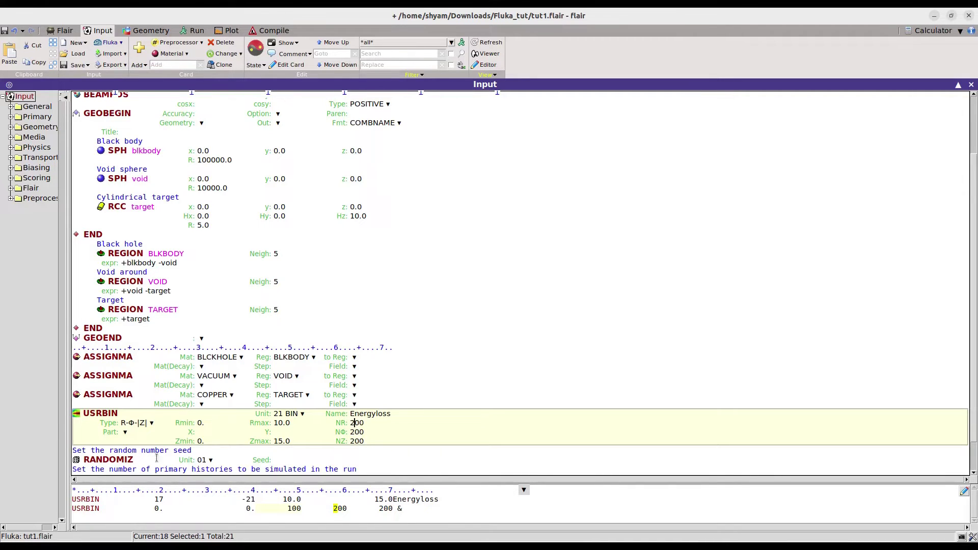
Choose ENERGY as the quantity scored by the USRBIN card
{"action": "left_click", "coordinate": [125, 432]}
{"action": "type", "text": "ene"}
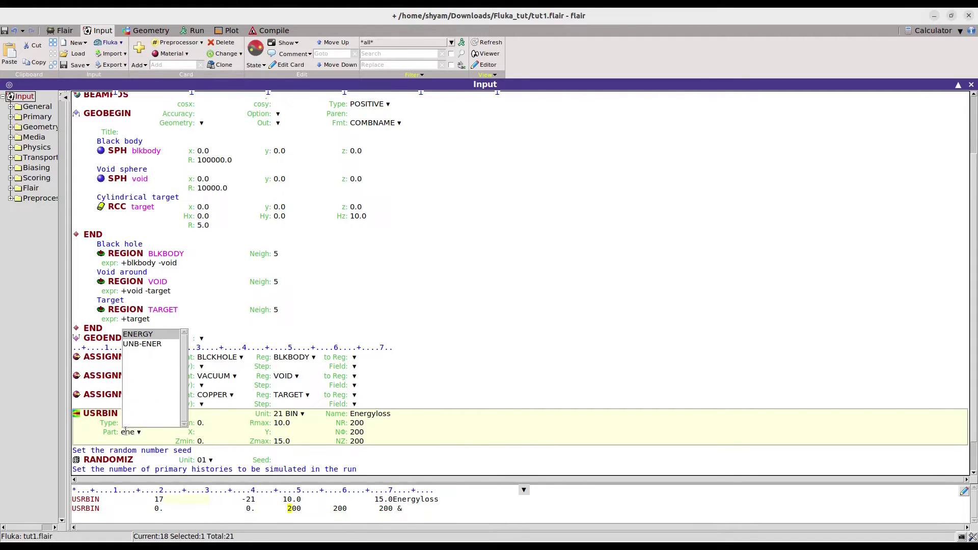
{"action": "left_click", "coordinate": [140, 337]}
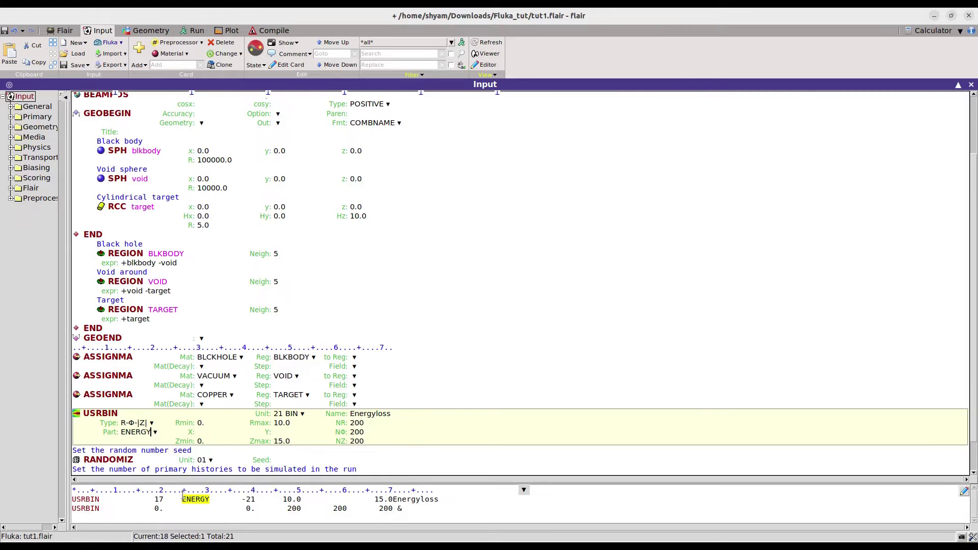
Set the number of primary histories on the START card to 100 and save the input and project
{"action": "scroll", "coordinate": [382, 446], "scroll_direction": "down", "scroll_amount": 2}
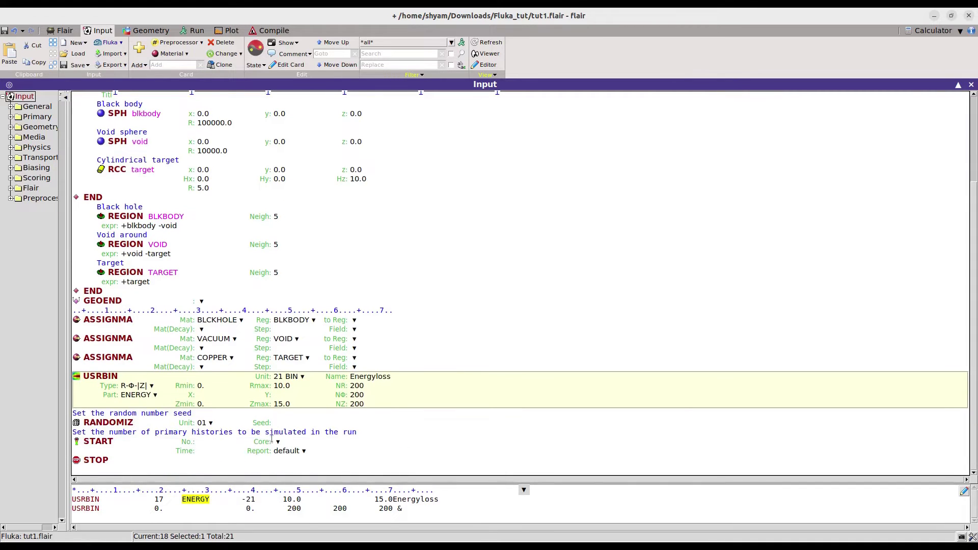
{"action": "left_click", "coordinate": [200, 441]}
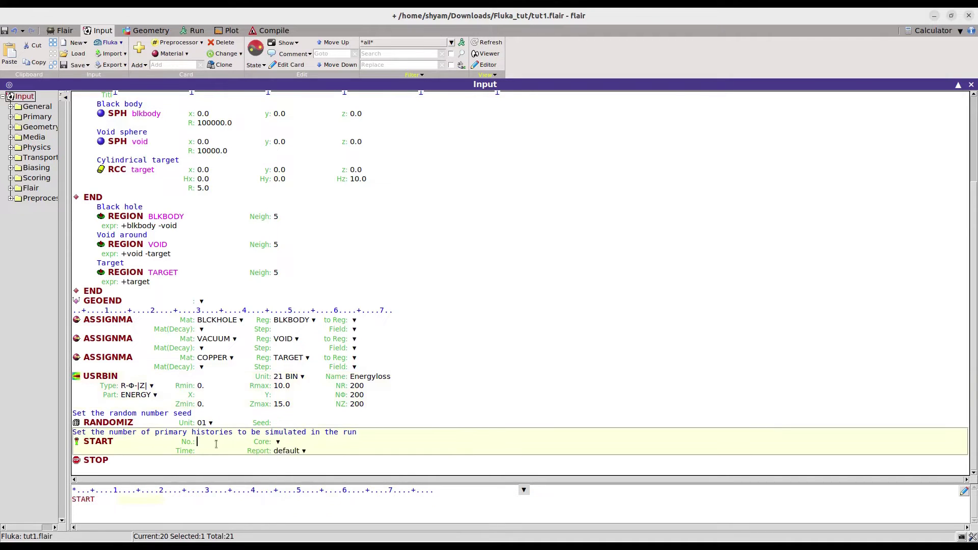
{"action": "type", "text": "100"}
{"action": "left_click", "coordinate": [64, 65]}
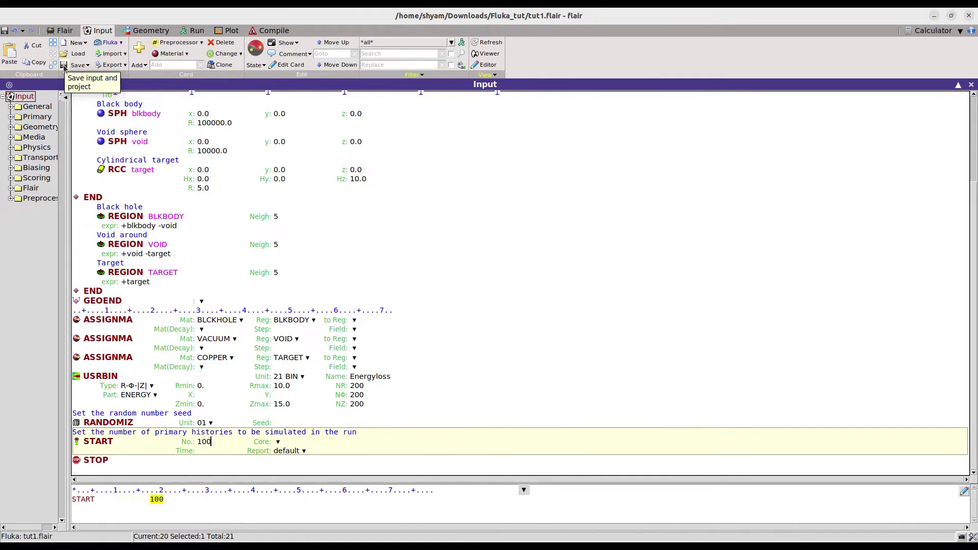
Check the target geometry and execute the tut1 simulation run with the default settings
{"action": "left_click", "coordinate": [150, 31]}
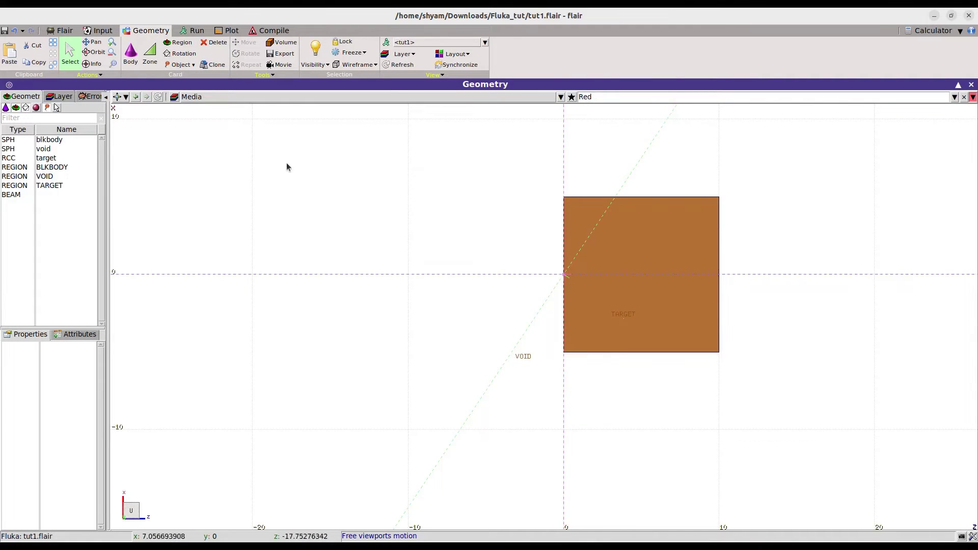
{"action": "left_click", "coordinate": [200, 32]}
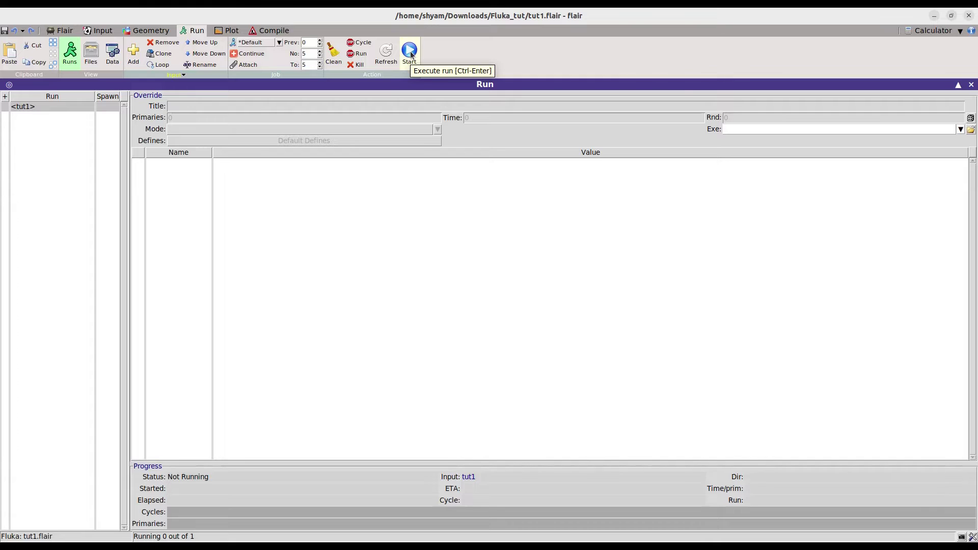
{"action": "left_click", "coordinate": [410, 51]}
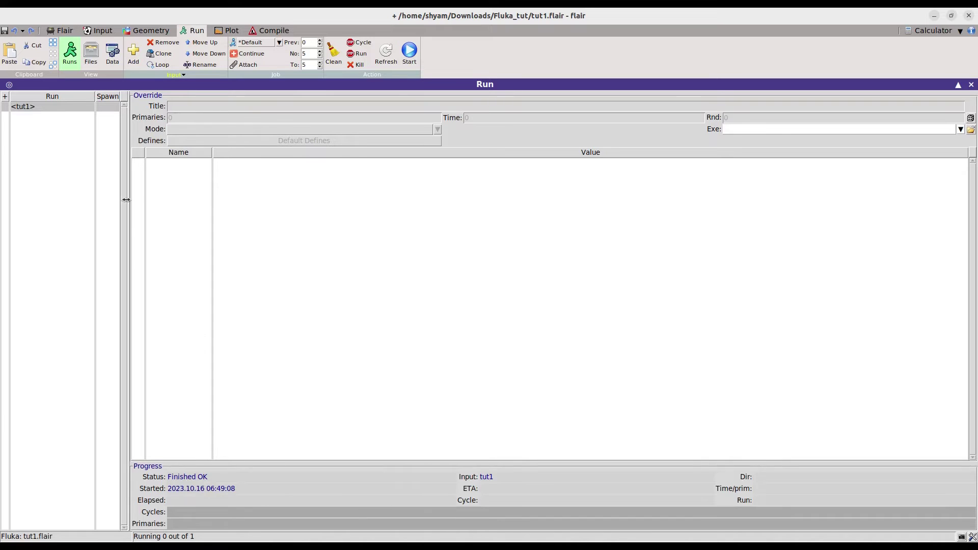
Process the finished run's USRBIN data files into tut1_21.bnn and automatically create a plot entry for the result
{"action": "left_click", "coordinate": [112, 61]}
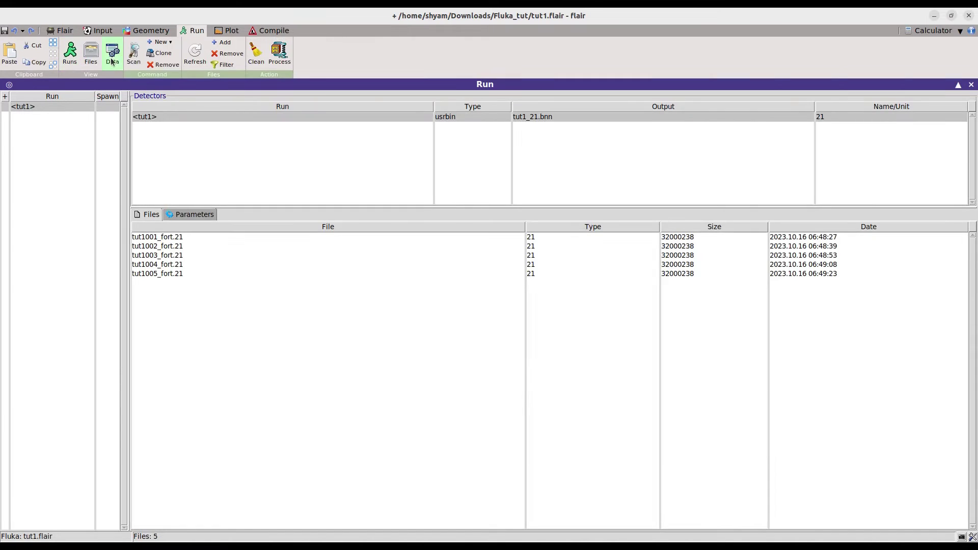
{"action": "left_click", "coordinate": [280, 54]}
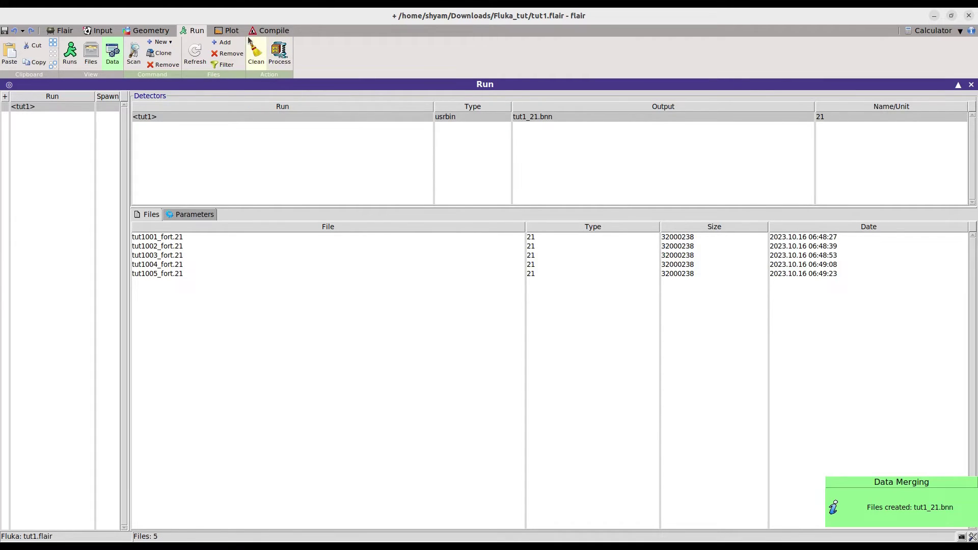
{"action": "left_click", "coordinate": [232, 31]}
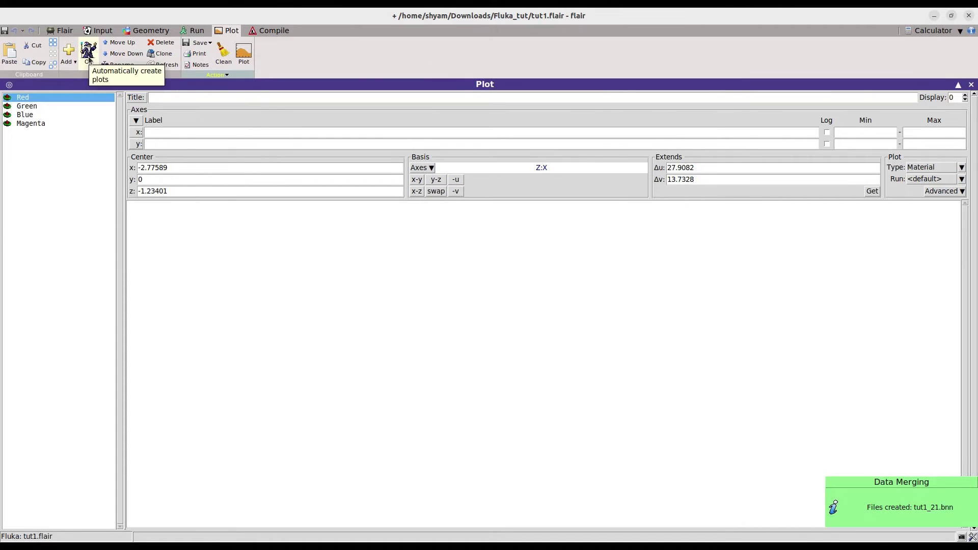
{"action": "left_click", "coordinate": [88, 59]}
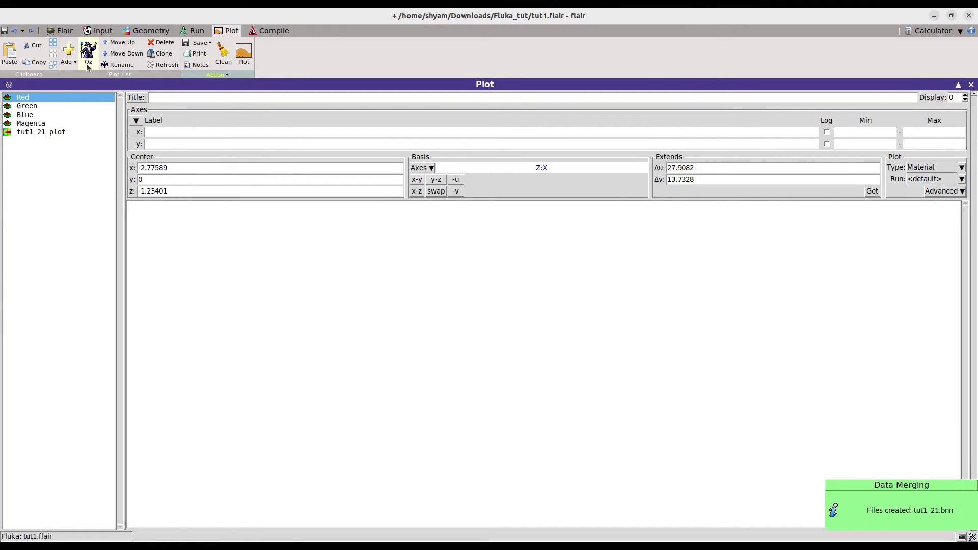
Generate the plot for the tut1_21_plot entry, enlarge its window to inspect the energy deposition map, and close it
{"action": "left_click", "coordinate": [53, 133]}
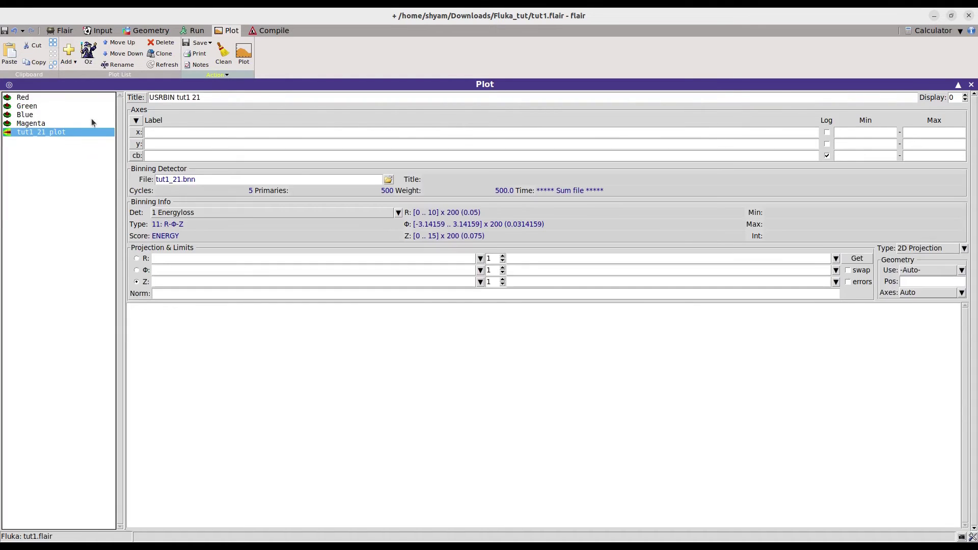
{"action": "left_click", "coordinate": [245, 56]}
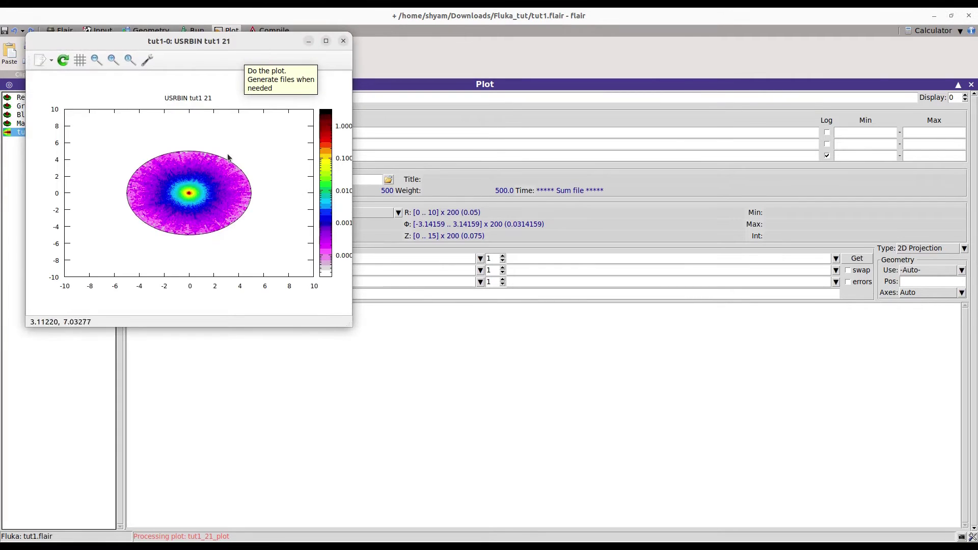
{"action": "left_click_drag", "start_coordinate": [350, 325], "coordinate": [421, 432]}
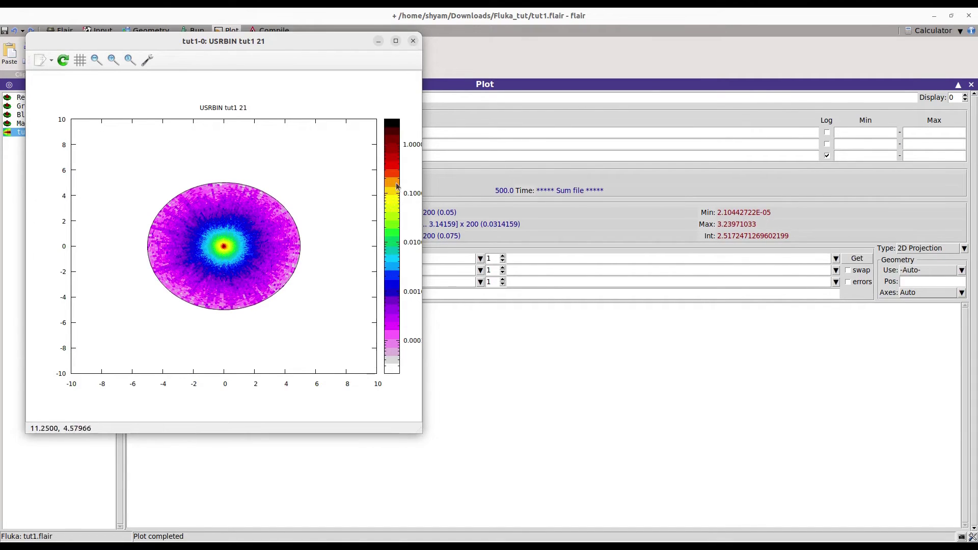
{"action": "left_click_drag", "start_coordinate": [323, 44], "coordinate": [798, 124]}
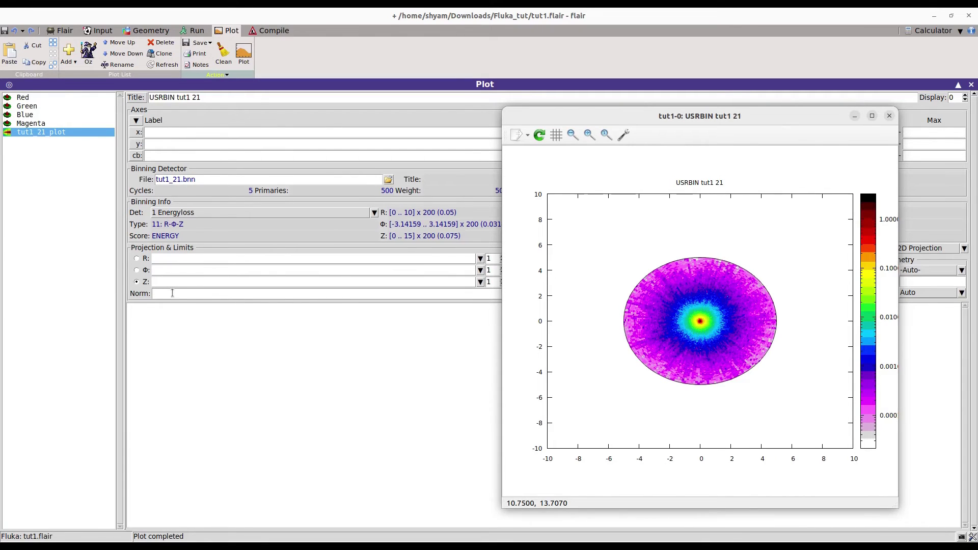
{"action": "mouse_move", "coordinate": [172, 293]}
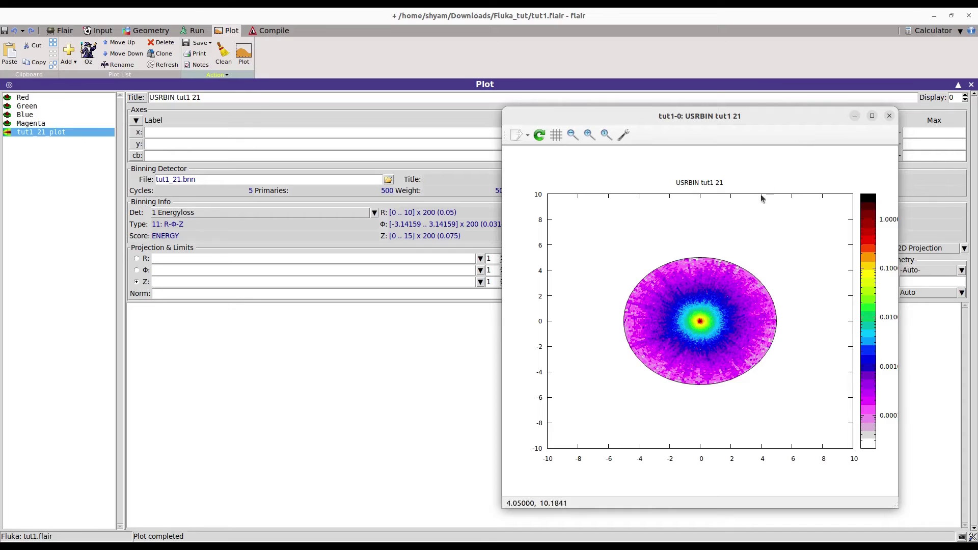
{"action": "left_click", "coordinate": [890, 117]}
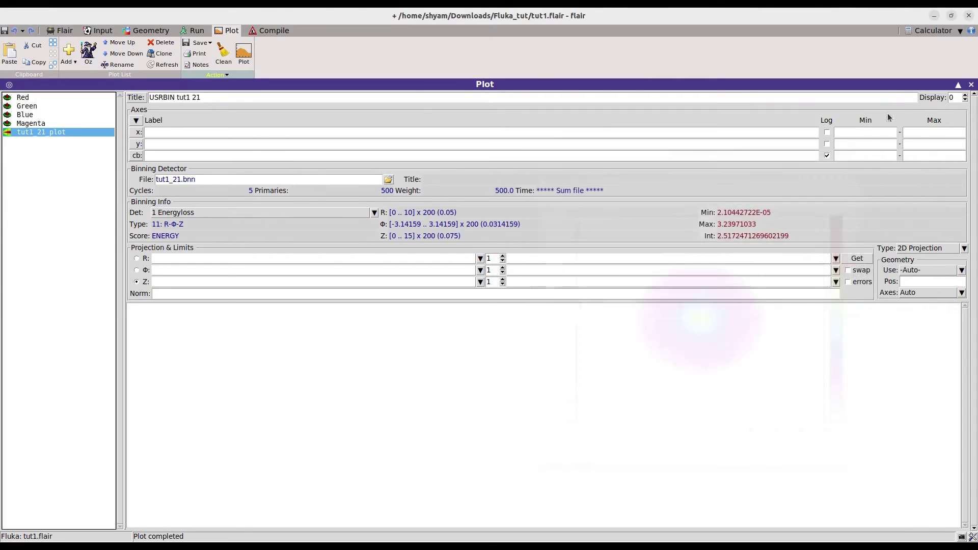
Save the USRBIN plot as an EPS file, inspect the exported image, and close the replotted window
{"action": "left_click", "coordinate": [210, 44]}
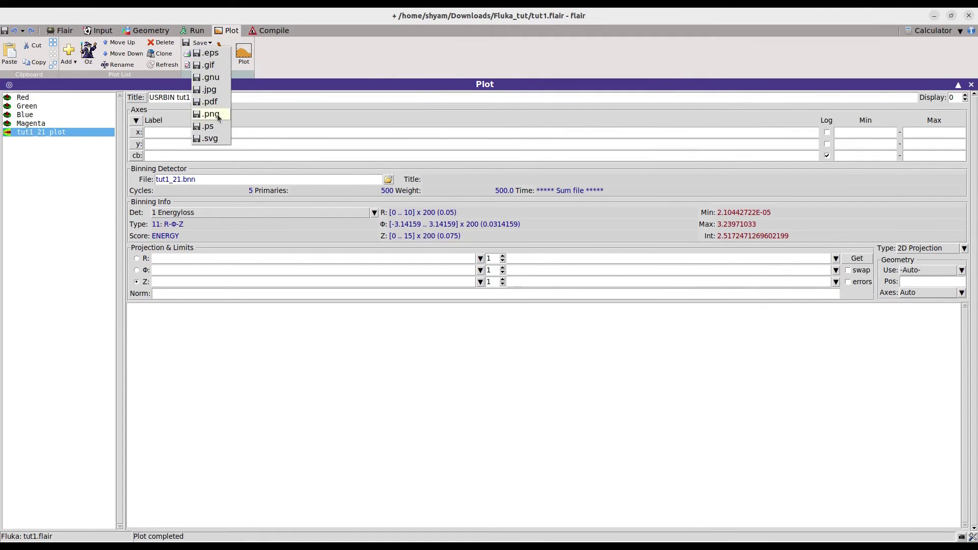
{"action": "left_click", "coordinate": [213, 54]}
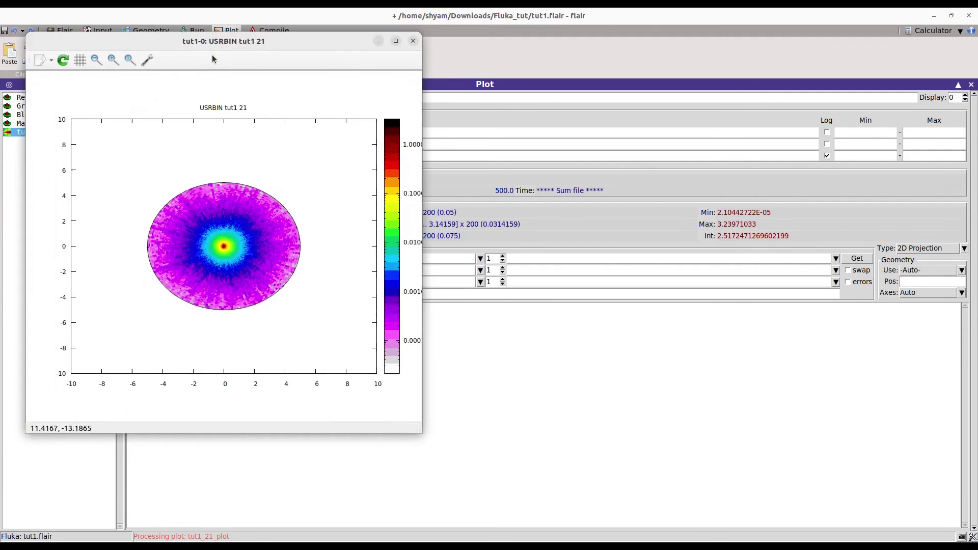
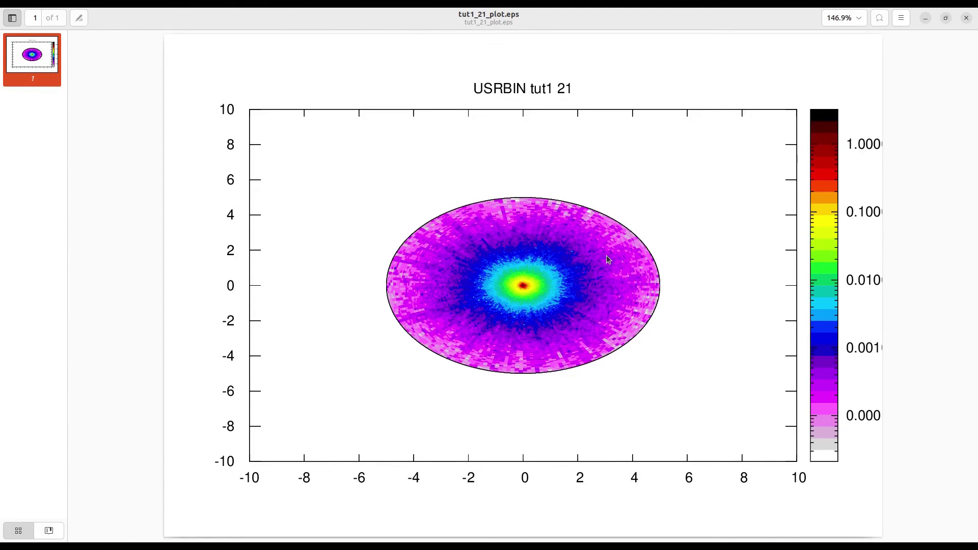
{"action": "scroll", "coordinate": [607, 259], "scroll_direction": "up", "scroll_amount": 3, "text": "ctrl"}
{"action": "scroll", "coordinate": [607, 259], "scroll_direction": "down", "scroll_amount": 4, "text": "ctrl"}
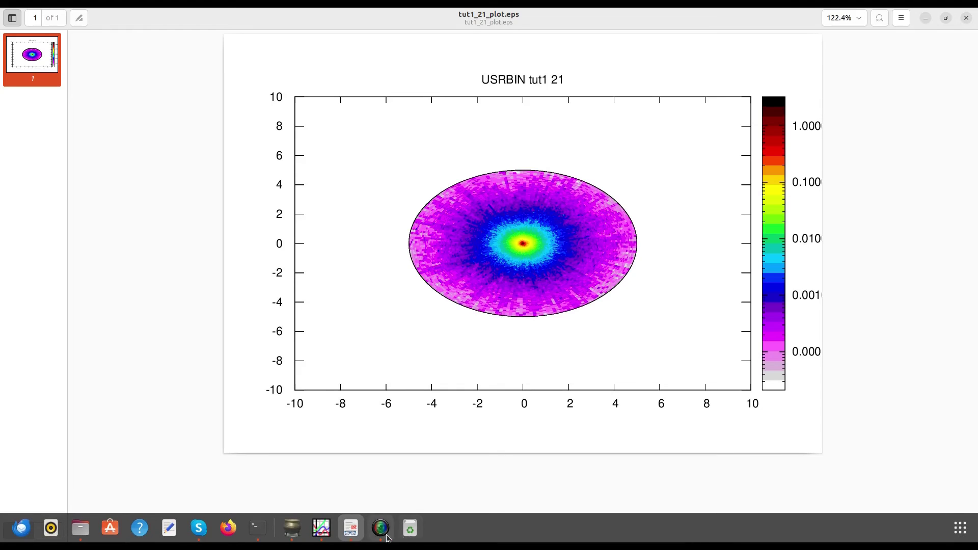
{"action": "left_click", "coordinate": [324, 530]}
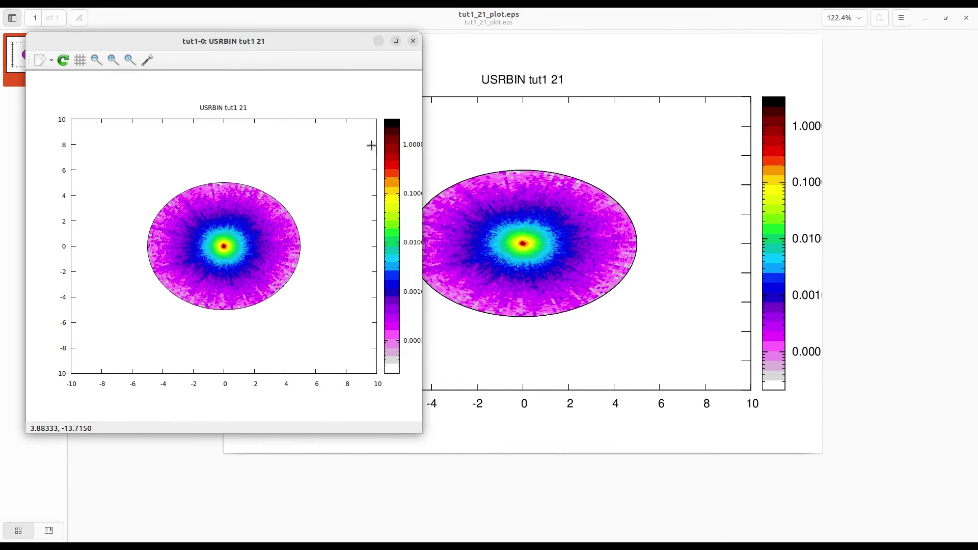
{"action": "left_click", "coordinate": [413, 41]}
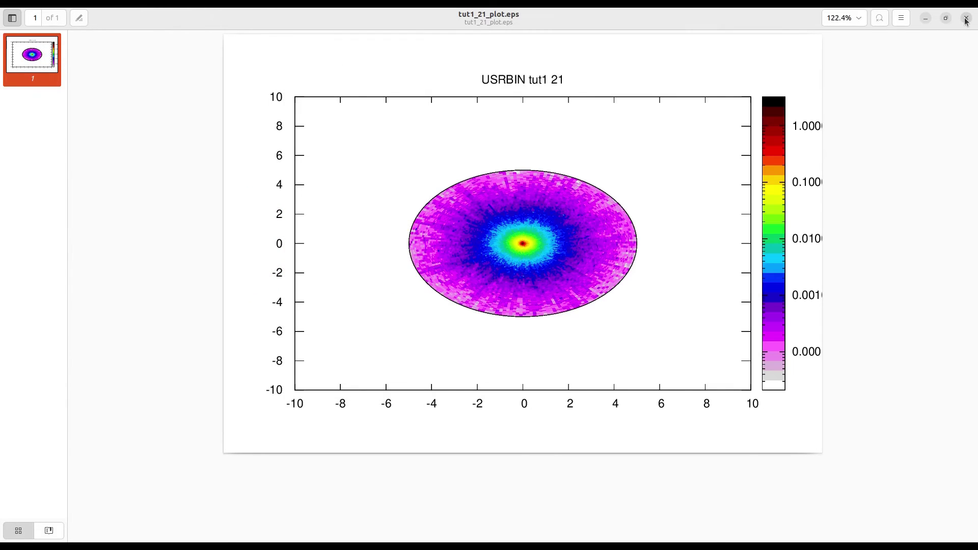
Switch back to flair and create a new geometry layer containing a Usrbin entry
{"action": "mouse_move", "coordinate": [431, 539]}
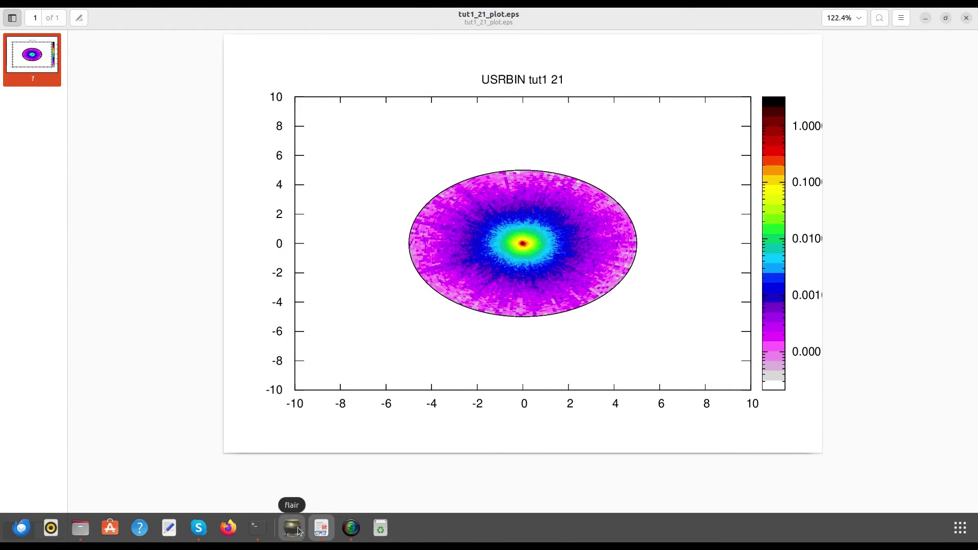
{"action": "left_click", "coordinate": [292, 529]}
{"action": "left_click", "coordinate": [149, 33]}
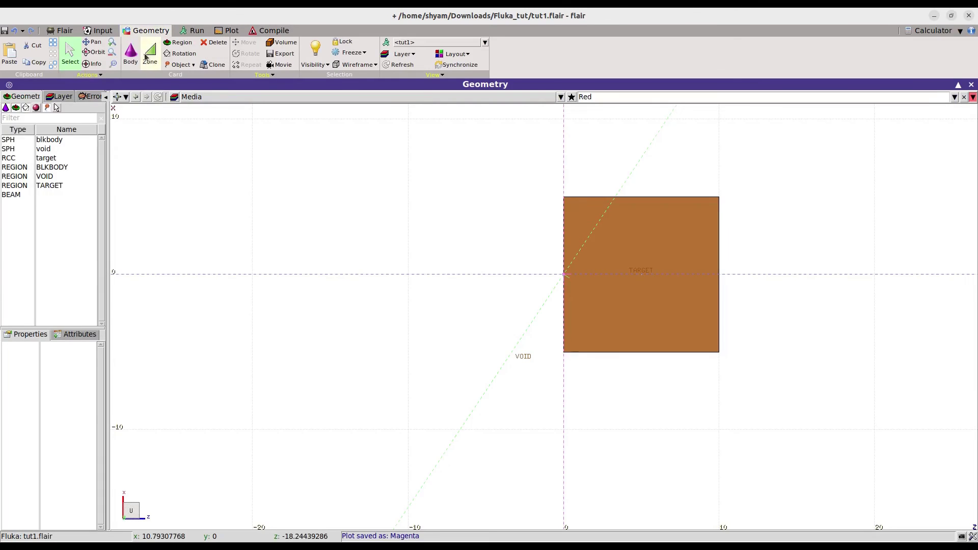
{"action": "left_click", "coordinate": [62, 97]}
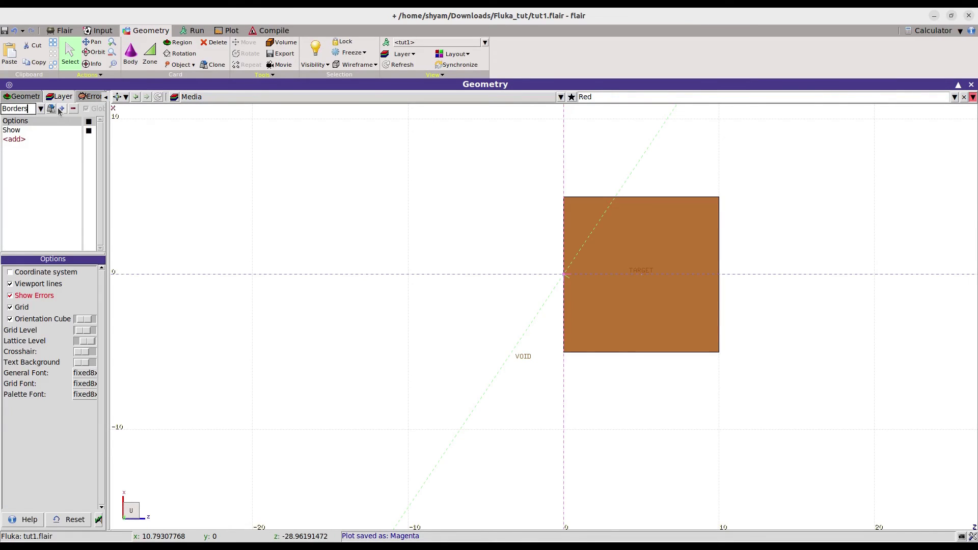
{"action": "left_click", "coordinate": [60, 111]}
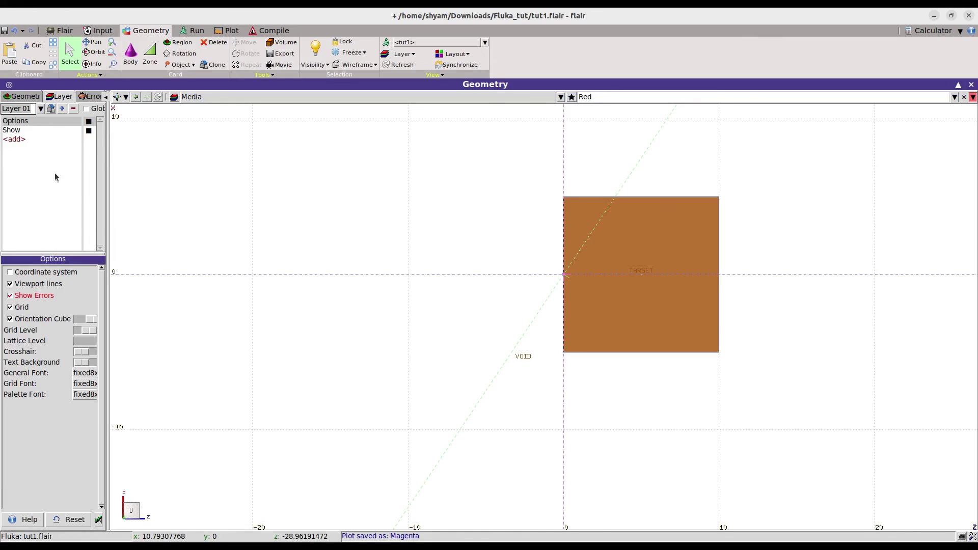
{"action": "left_click", "coordinate": [61, 111]}
{"action": "left_click", "coordinate": [16, 139]}
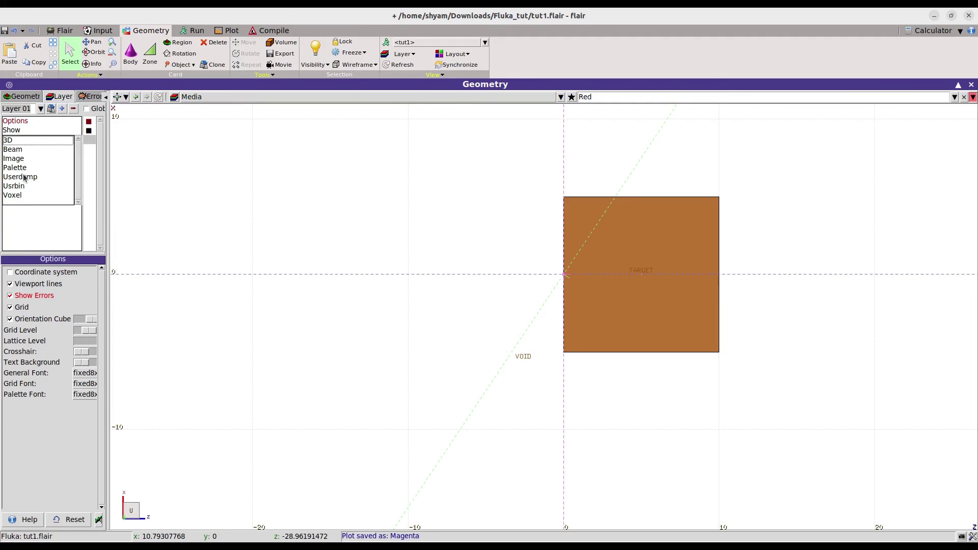
{"action": "left_click", "coordinate": [14, 186]}
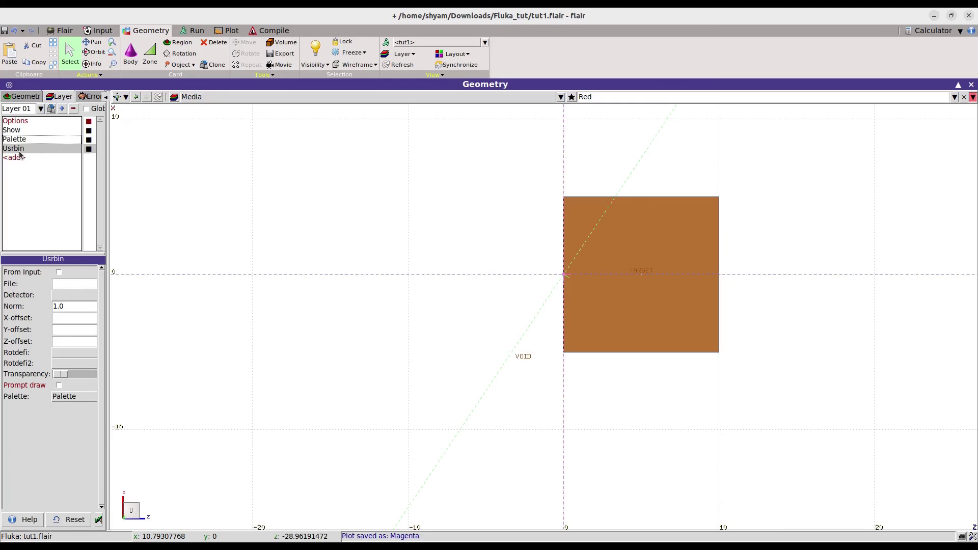
Add another geometry layer and switch back to editing Layer 01
{"action": "left_click", "coordinate": [63, 109]}
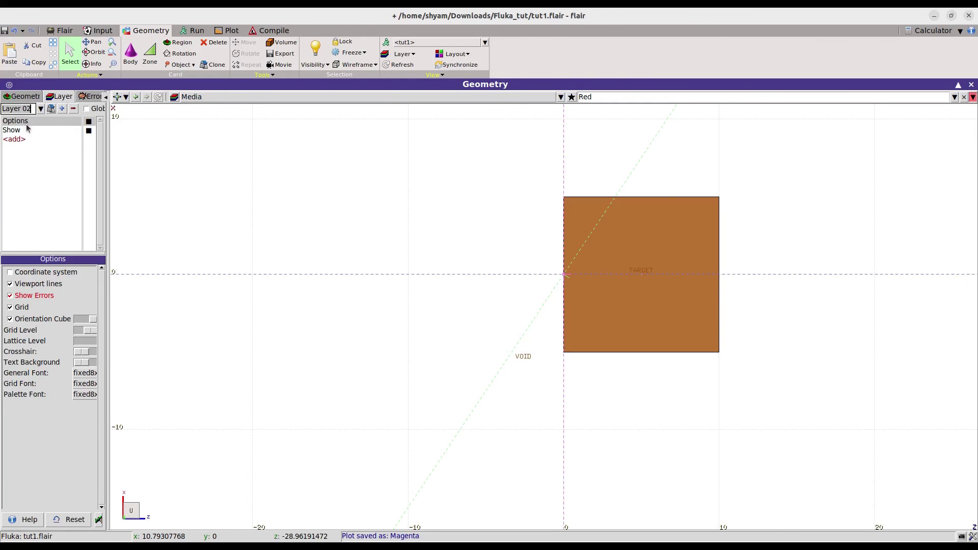
{"action": "left_click", "coordinate": [40, 109]}
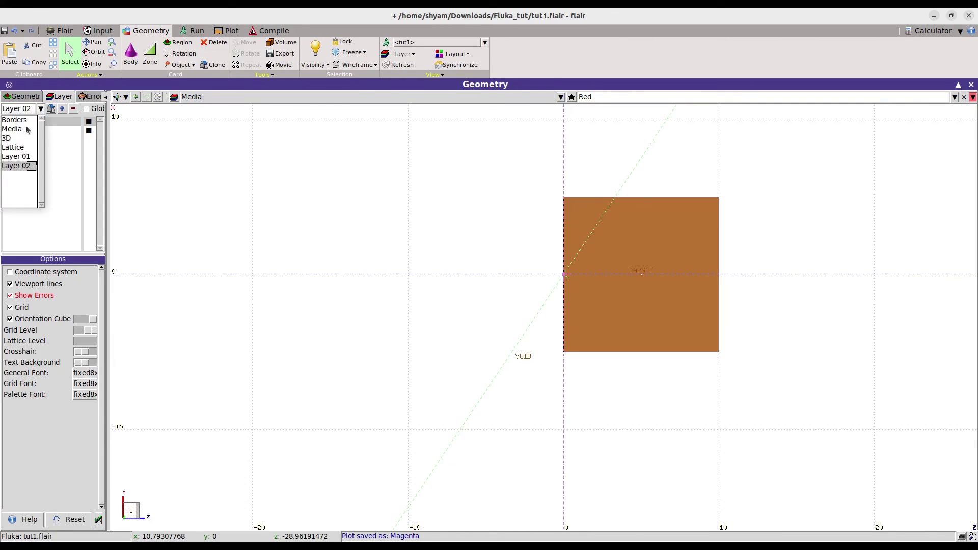
{"action": "left_click", "coordinate": [17, 157]}
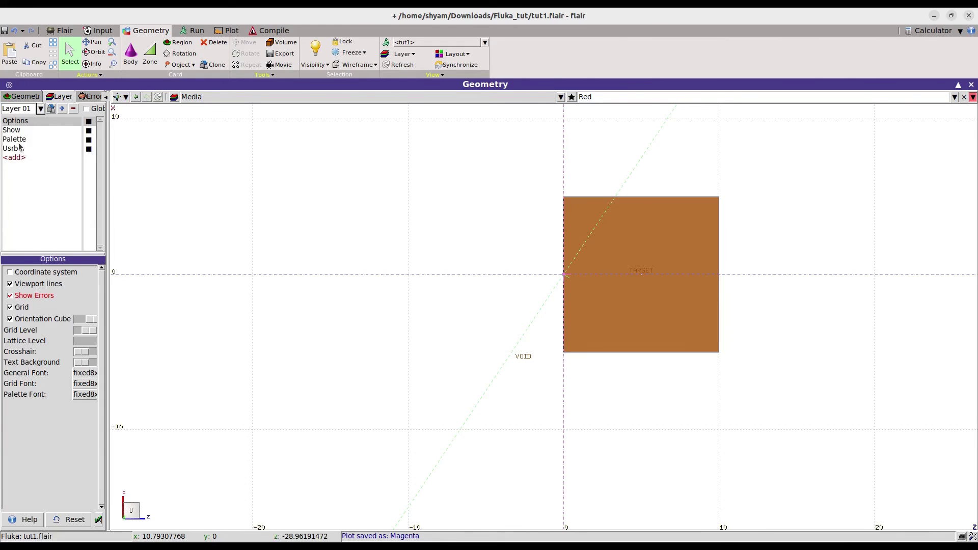
Load tut1_21.bnn as the data file of the Usrbin entry in Layer 01
{"action": "left_click", "coordinate": [18, 149]}
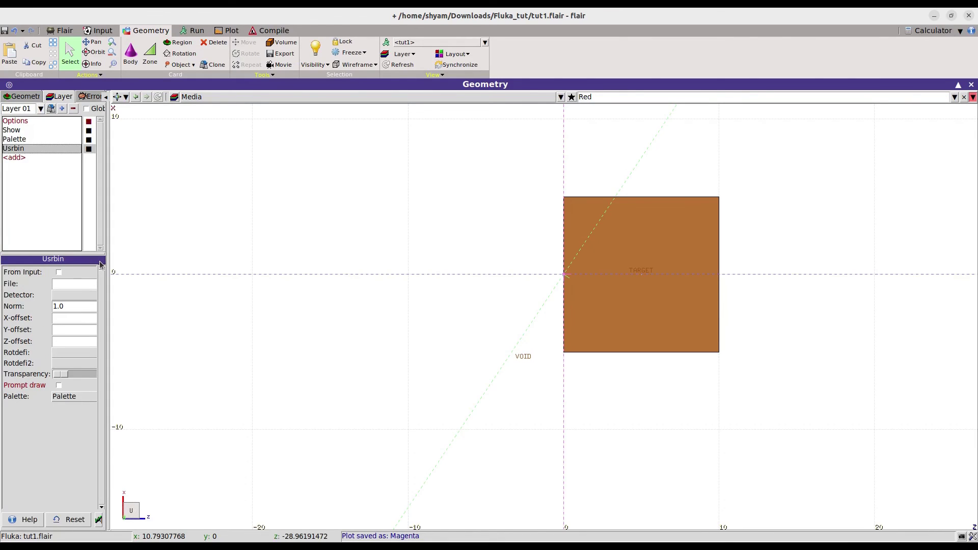
{"action": "left_click_drag", "start_coordinate": [108, 260], "coordinate": [163, 261]}
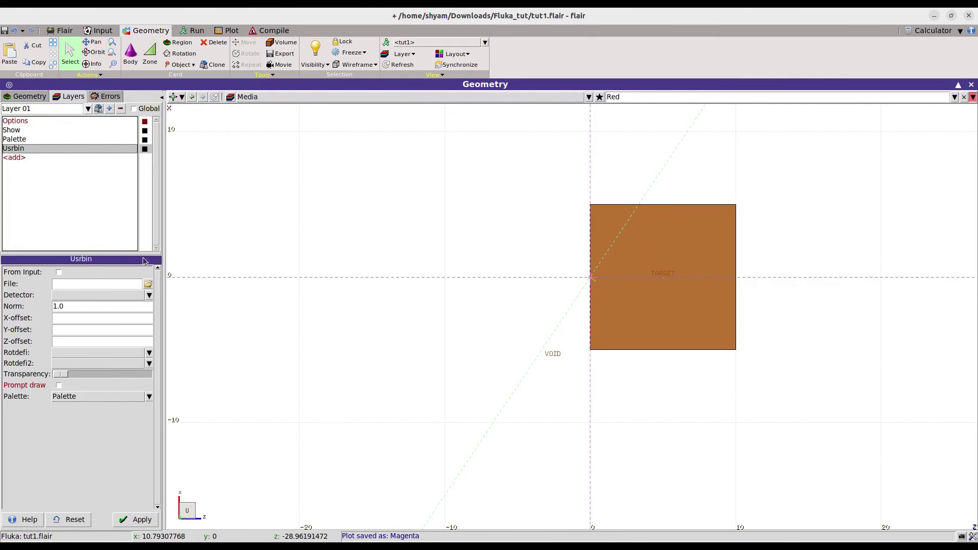
{"action": "left_click", "coordinate": [149, 284]}
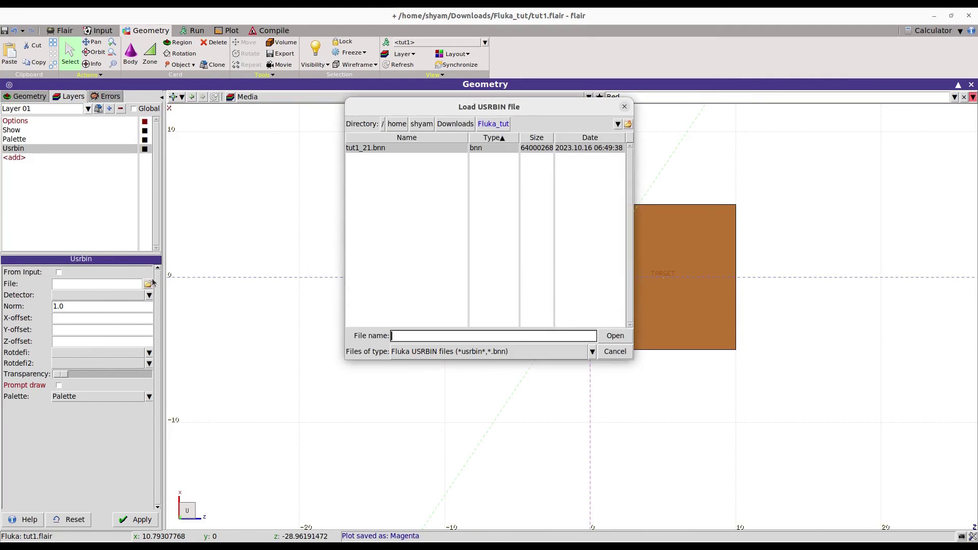
{"action": "left_click", "coordinate": [390, 148]}
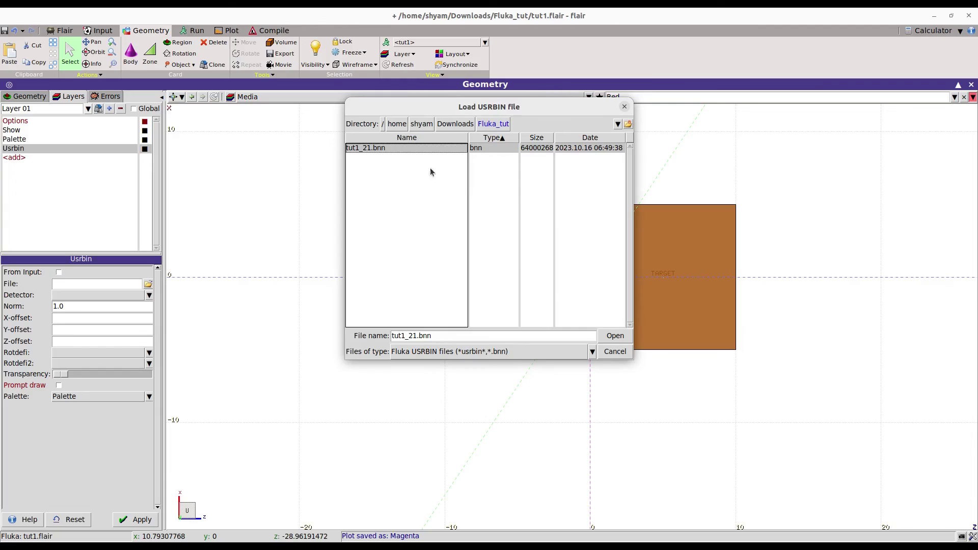
{"action": "left_click", "coordinate": [615, 337]}
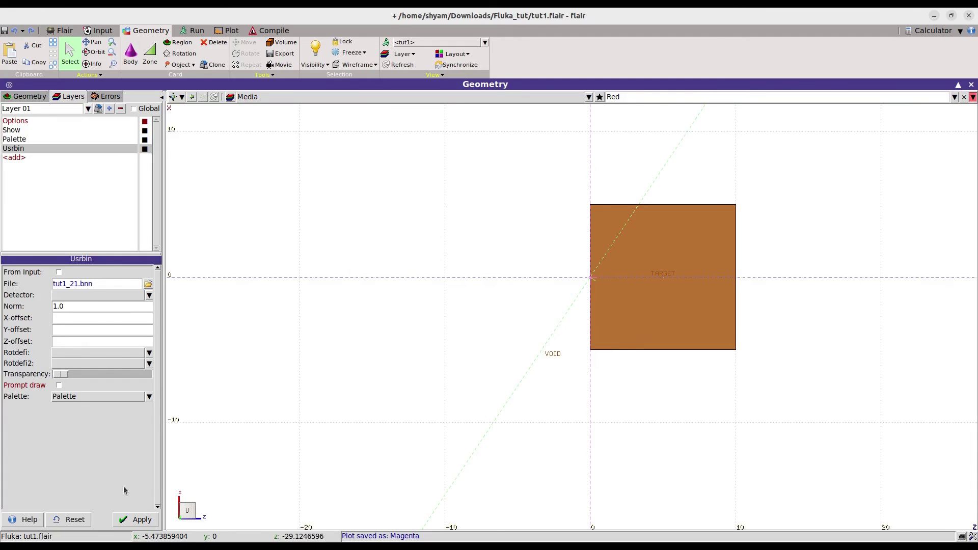
Display Layer 01 in the Red geometry view to overlay the energy deposition on the target
{"action": "left_click", "coordinate": [346, 96]}
{"action": "left_click", "coordinate": [280, 144]}
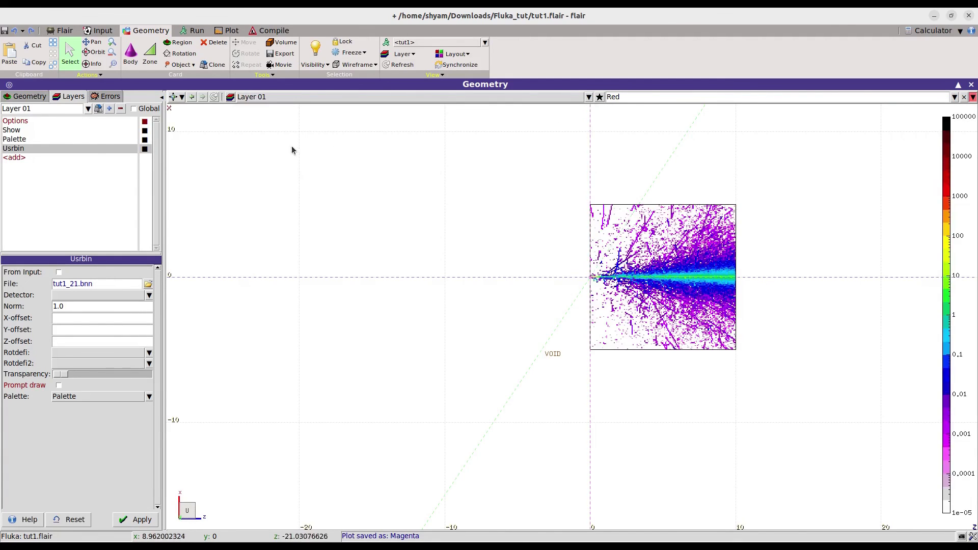
{"action": "scroll", "coordinate": [689, 244], "scroll_direction": "up", "scroll_amount": 3}
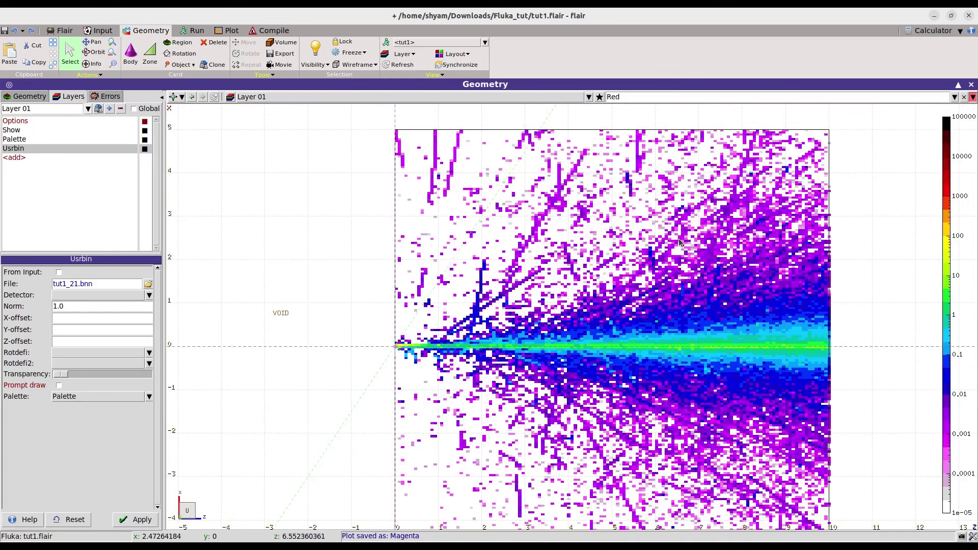